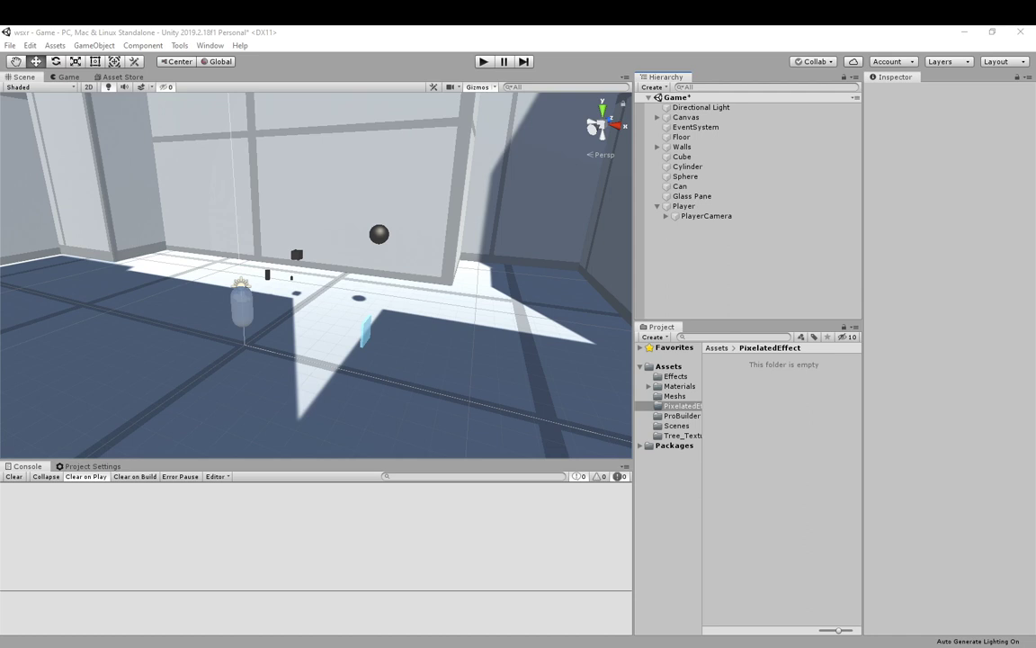
Play-test the game by moving the player and picking up and releasing the cube, and stop play mode.
left_click(491, 64)
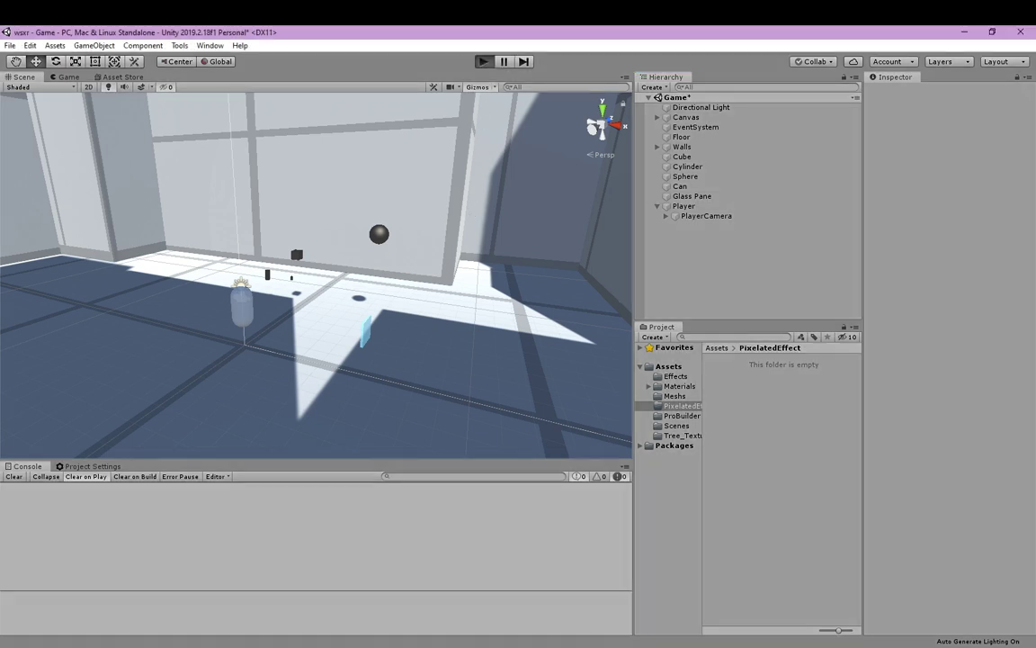
key("w")
left_click(317, 276)
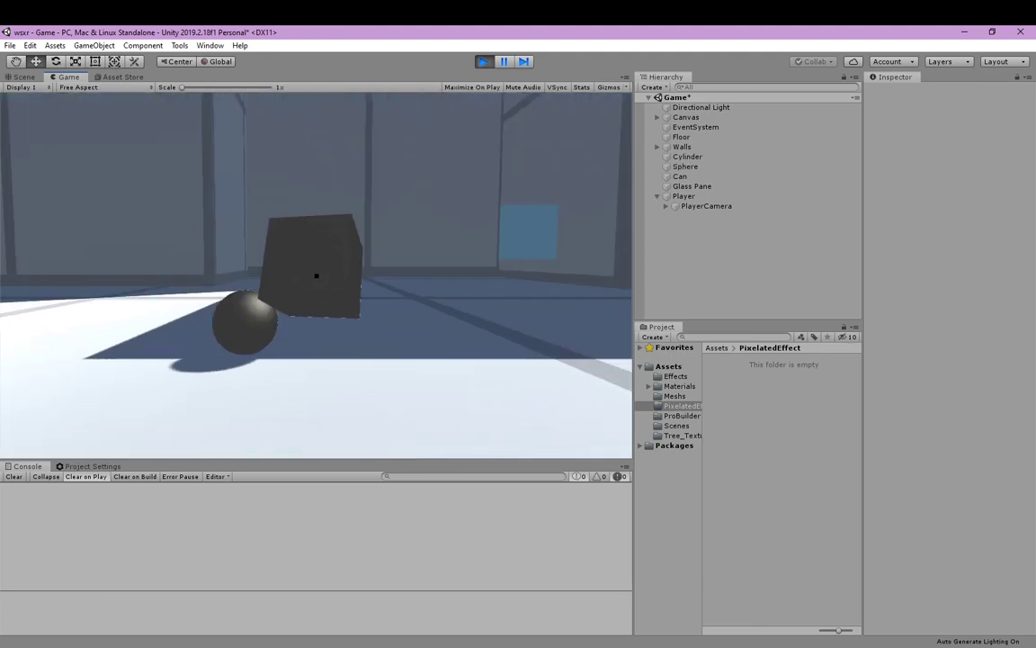
left_click(316, 277)
key("Escape")
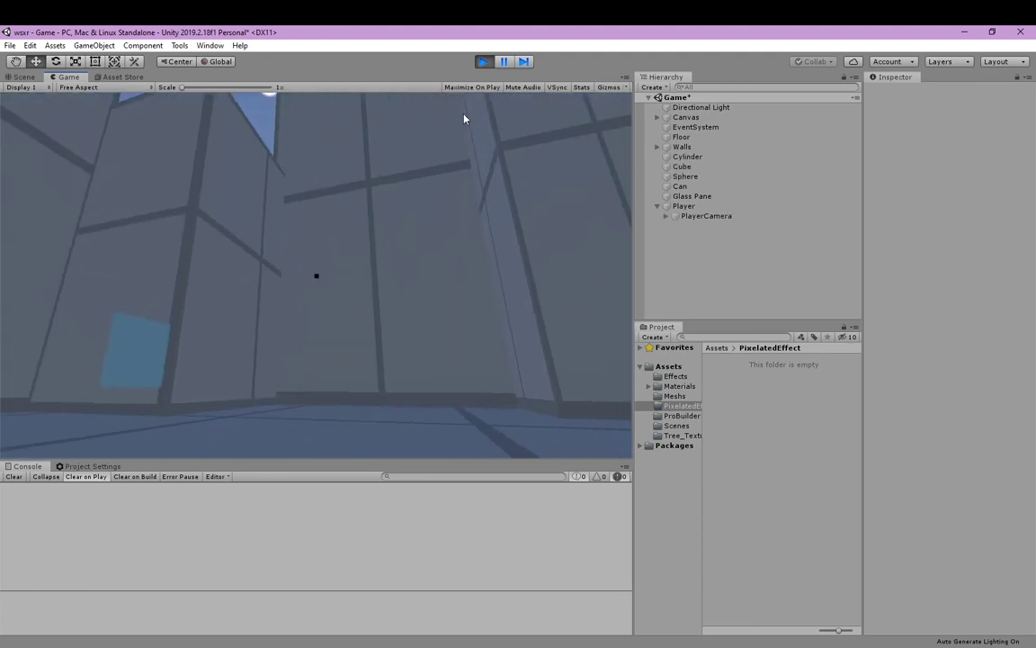
left_click(485, 61)
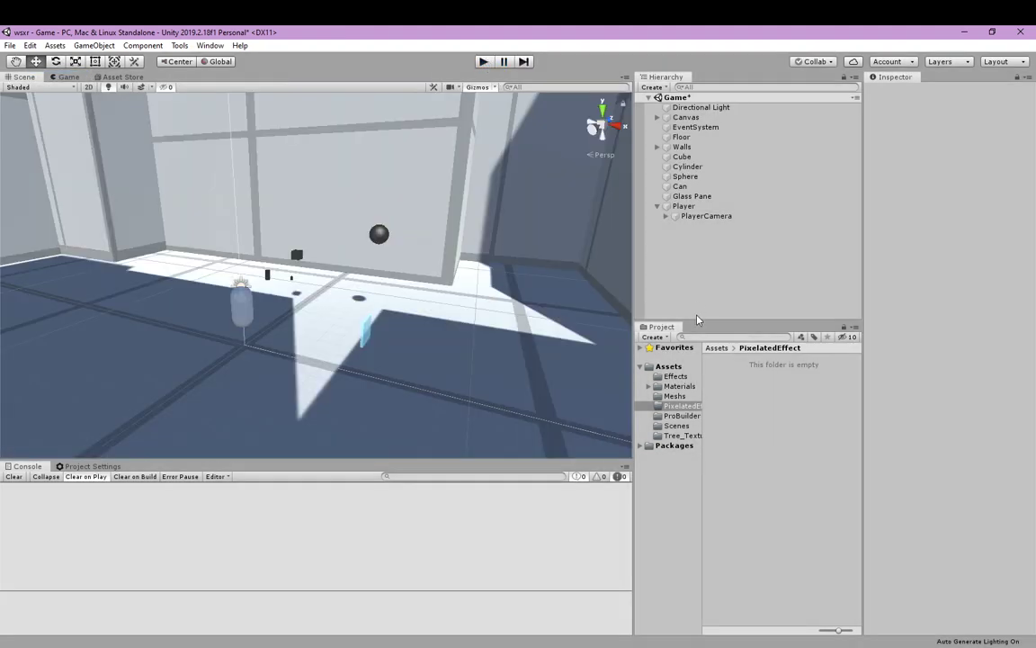
Create a Render Texture named PixelatedTexture in the PixelatedEffect folder.
right_click(761, 404)
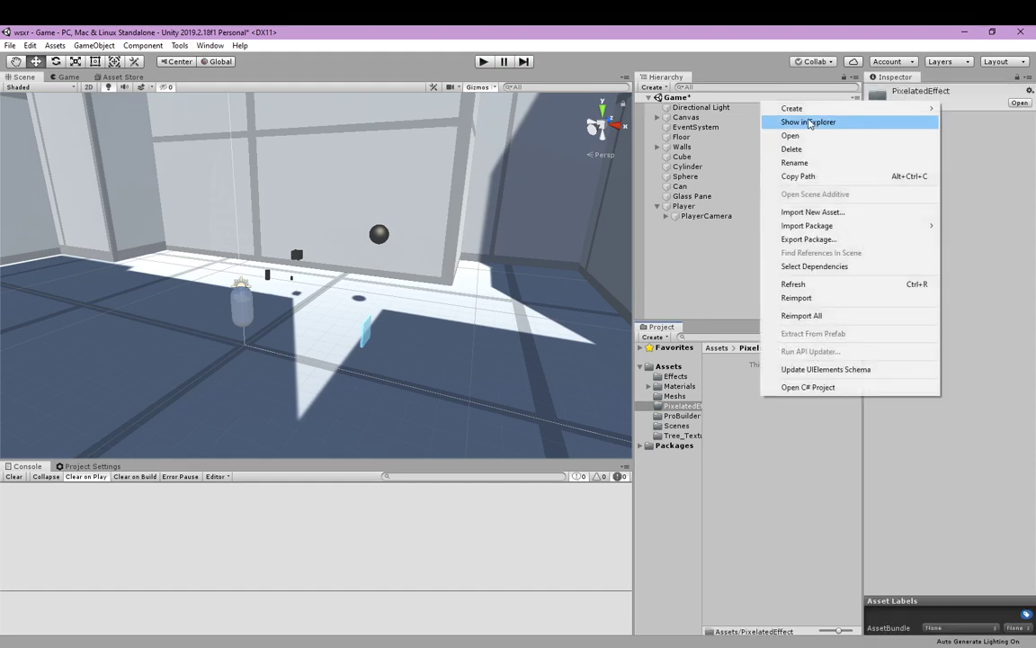
mouse_move(796, 109)
left_click(621, 286)
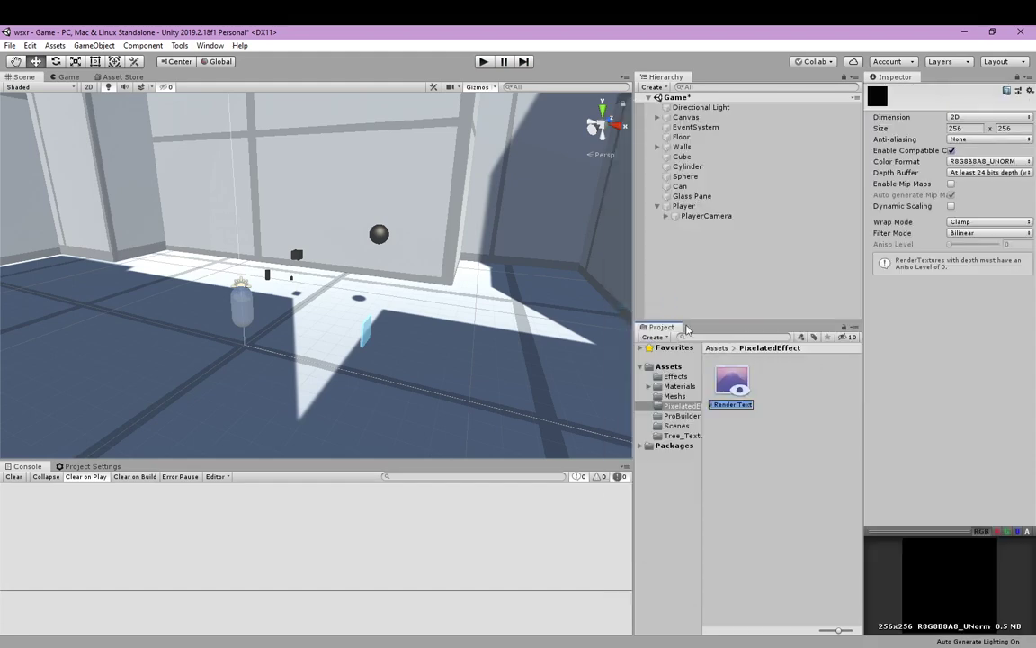
type("PixelatedTexture")
key("Return")
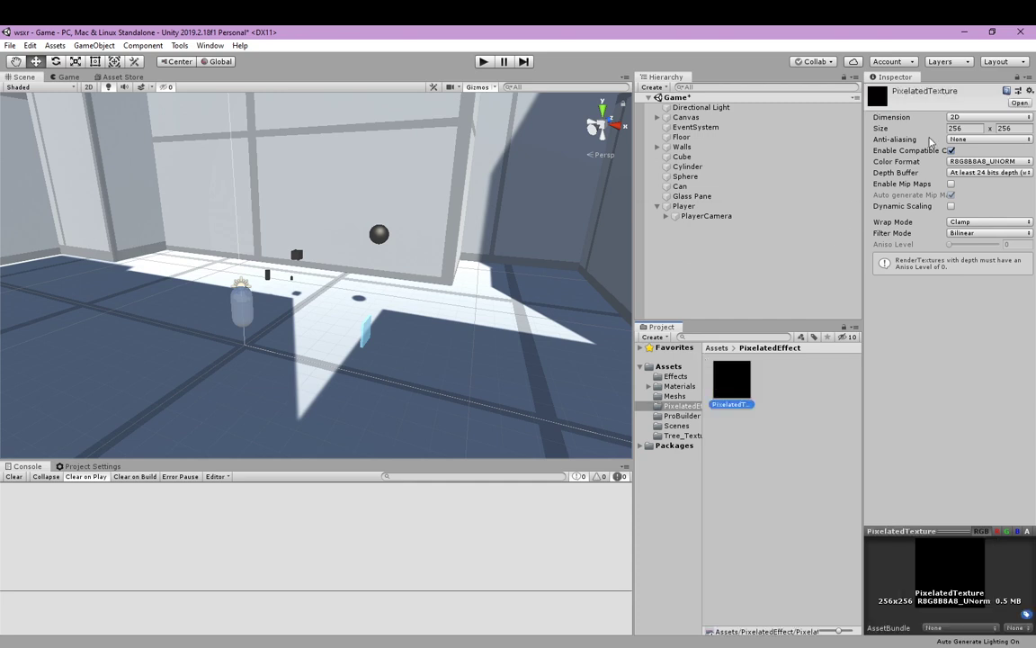
Set the PixelatedTexture size to 256 x 128 and change its filter mode.
left_click(976, 129)
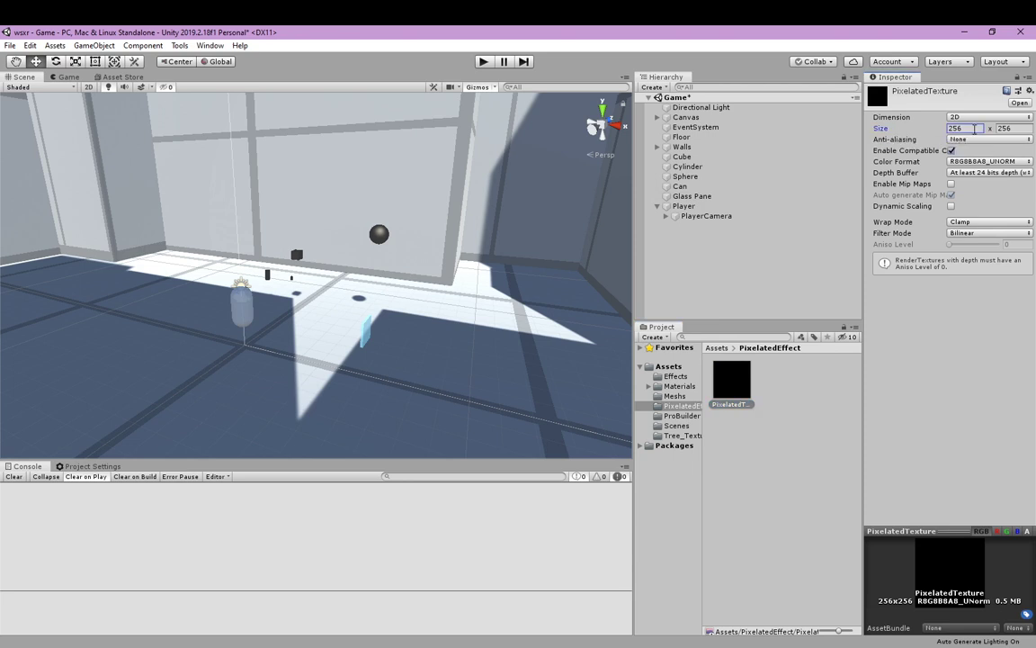
left_click(1011, 131)
type("128")
key("Return")
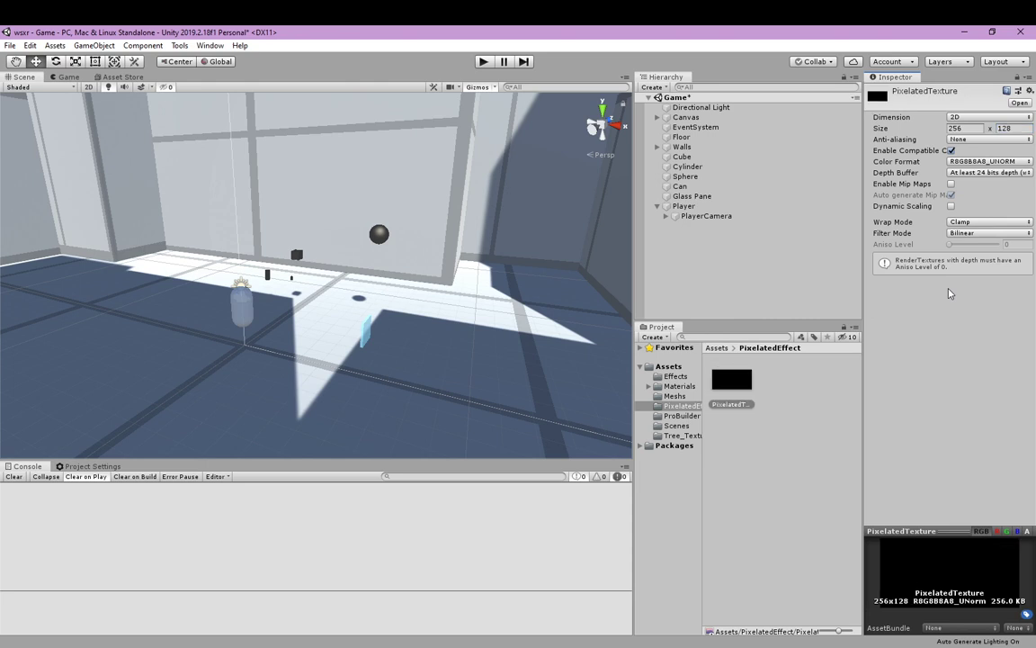
left_click(960, 233)
left_click(967, 245)
Create a material named PixelatedMat in the PixelatedEffect folder.
left_click(781, 413)
right_click(781, 413)
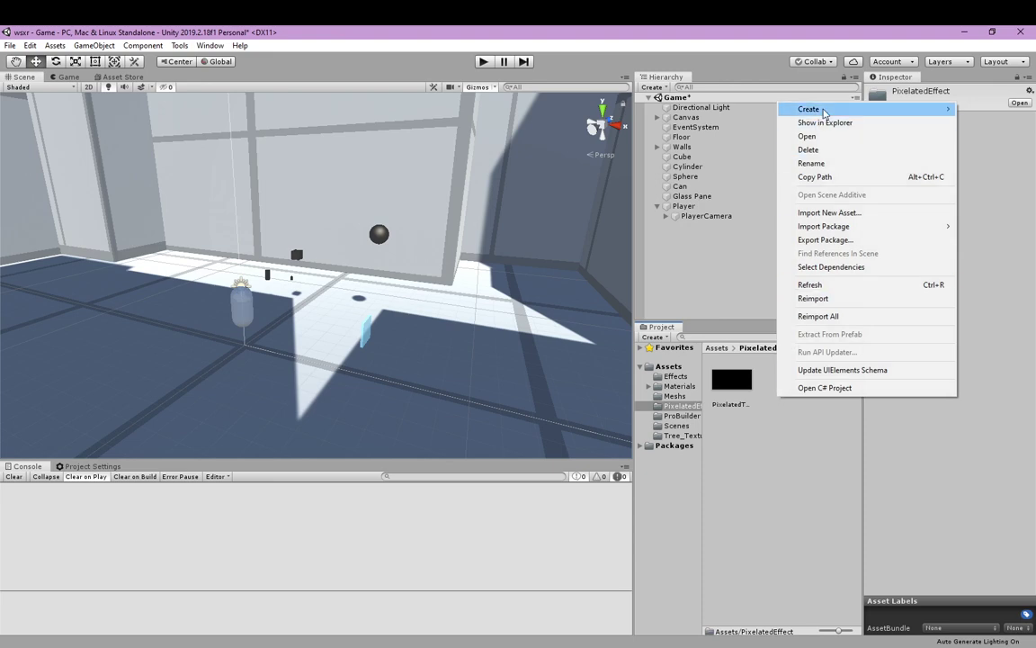
mouse_move(824, 110)
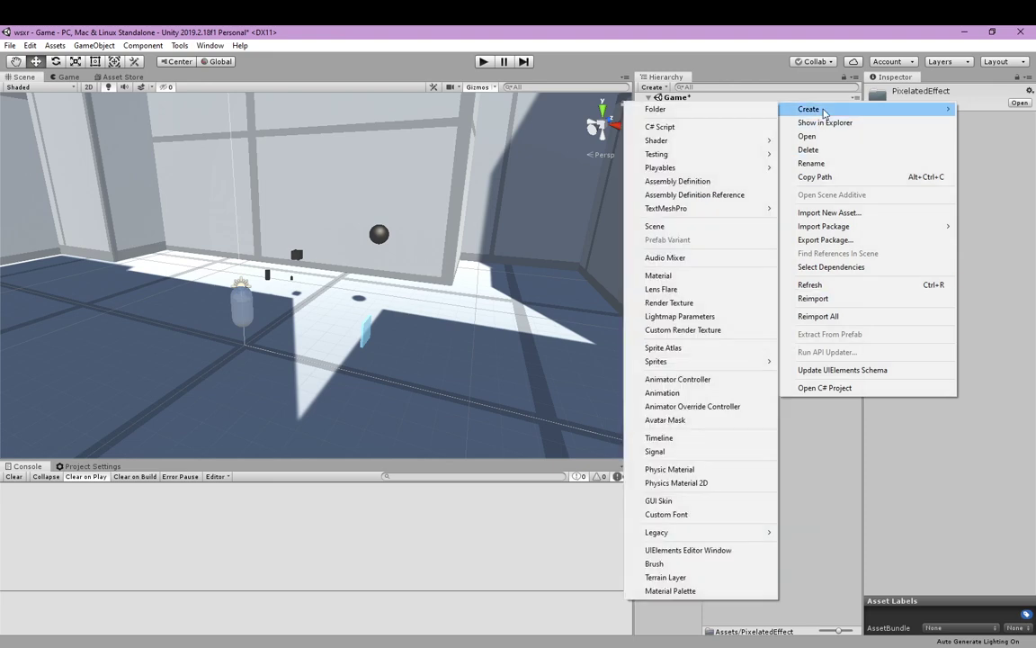
left_click(703, 282)
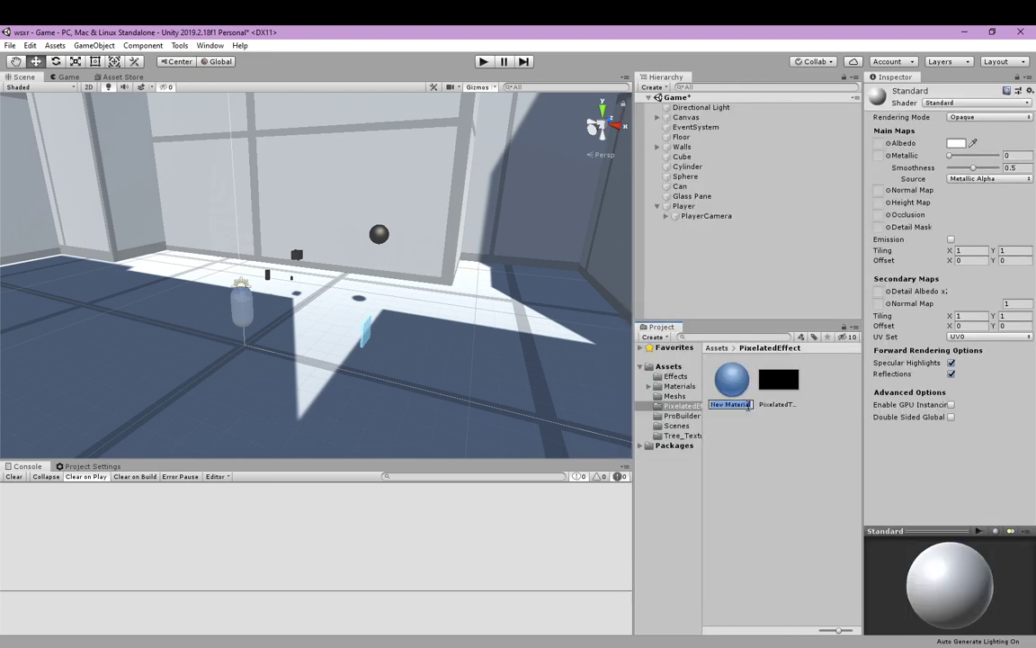
type("PixelatedMat")
key("Return")
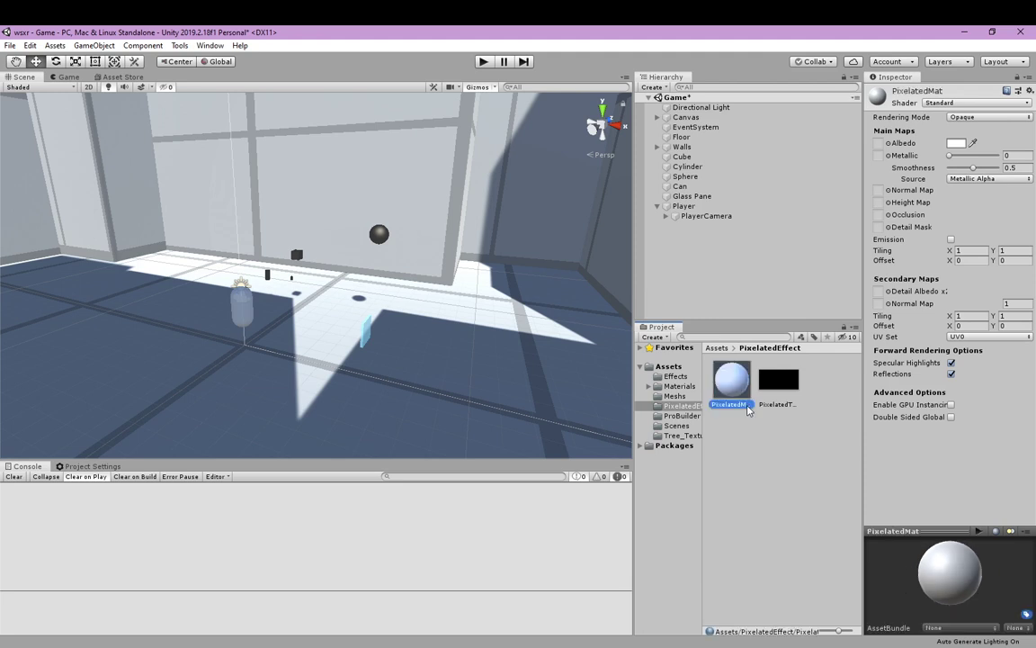
Change PixelatedMat's shader to Unlit/Texture and assign PixelatedTexture as its base texture.
left_click(971, 102)
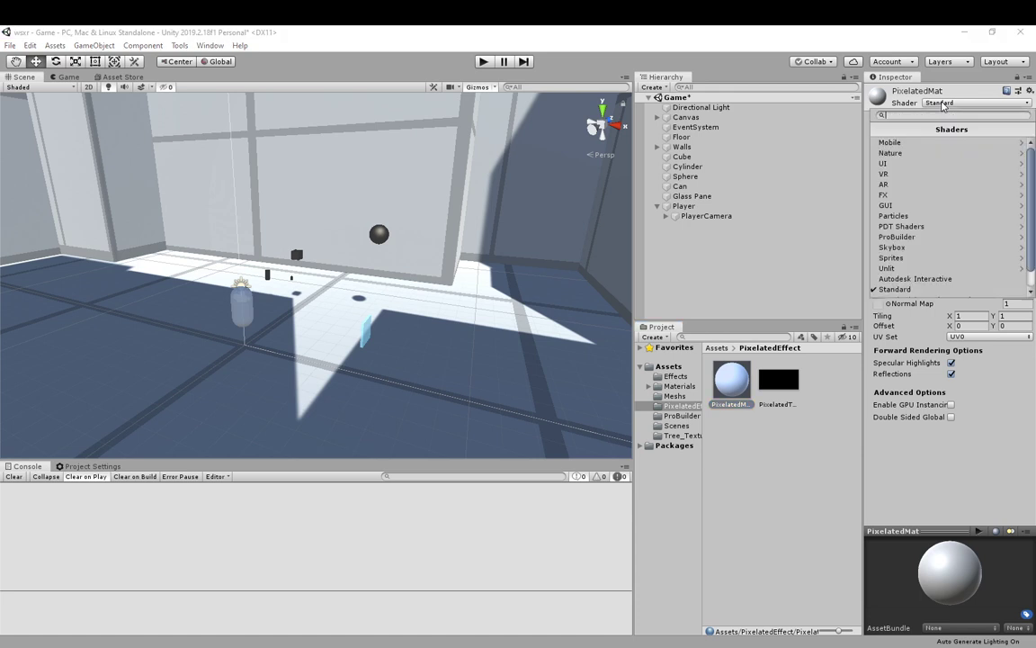
left_click(917, 268)
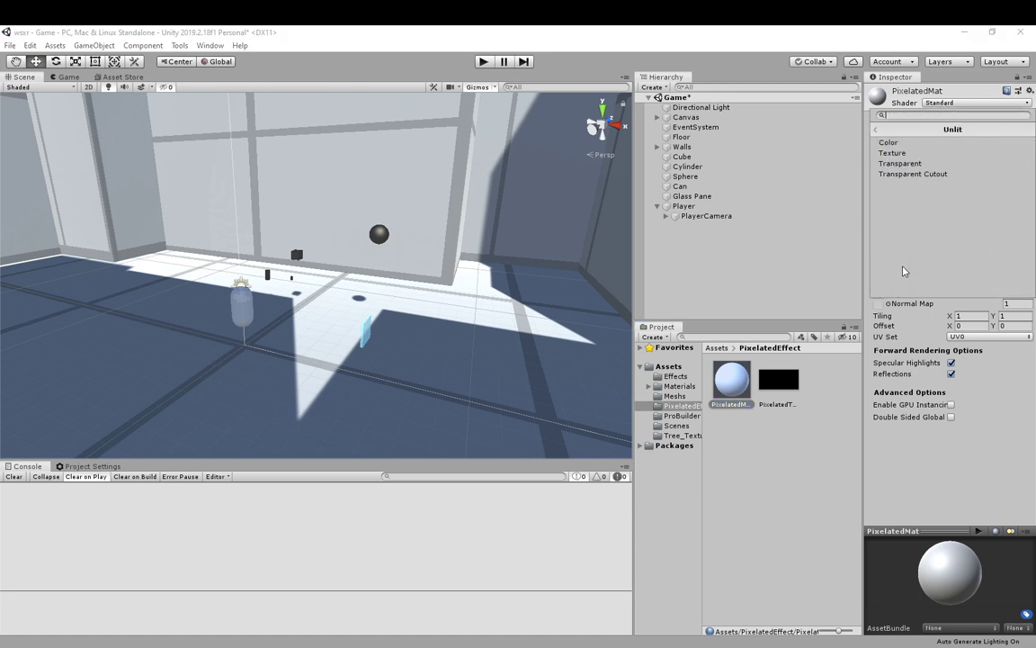
left_click(902, 156)
left_click_drag(772, 384, 1009, 140)
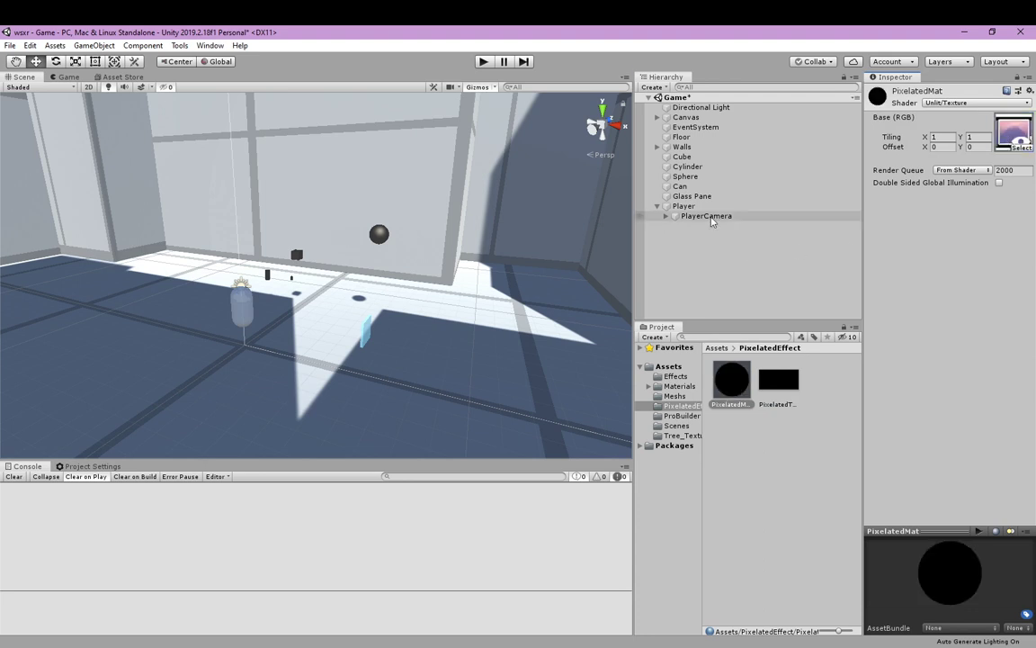
Assign PixelatedTexture as the target texture of PlayerCamera and check the game view.
left_click(710, 217)
left_click_drag(771, 385, 955, 351)
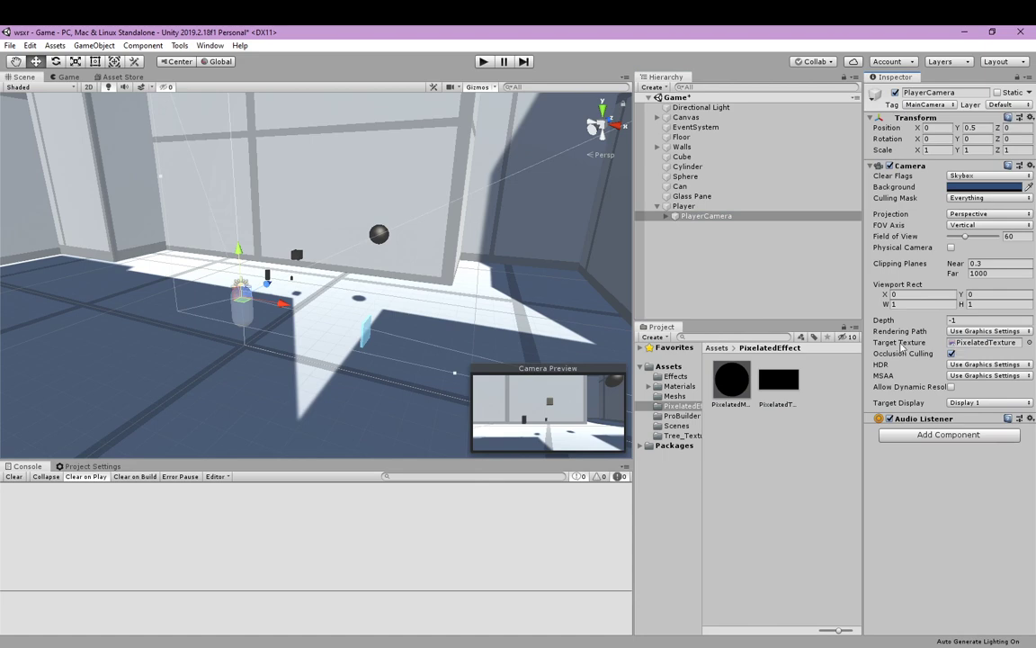
left_click(59, 76)
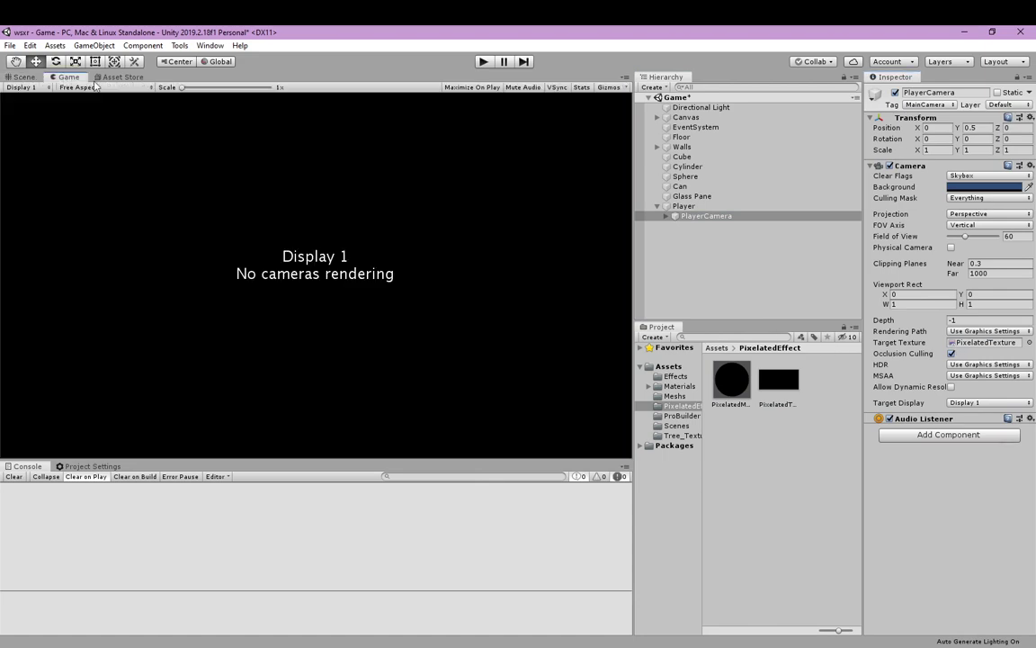
left_click(30, 80)
Add a new camera to the scene in the empty area away from the room.
right_click_drag(347, 241, 561, 178)
left_click(684, 257)
right_click(682, 256)
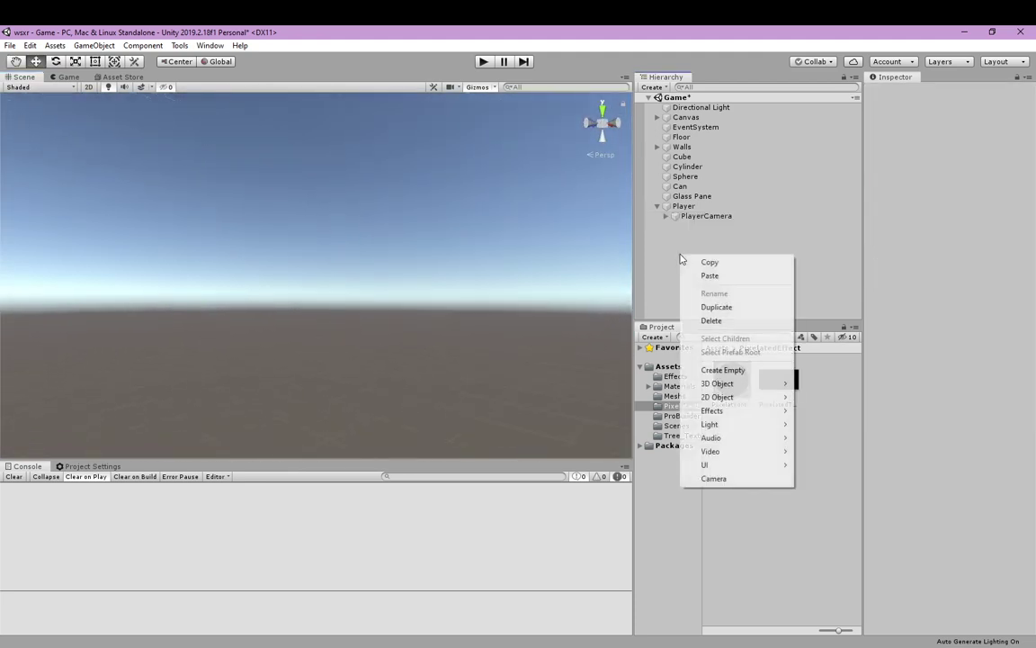
left_click(715, 477)
right_click_drag(463, 292, 373, 315)
key("s")
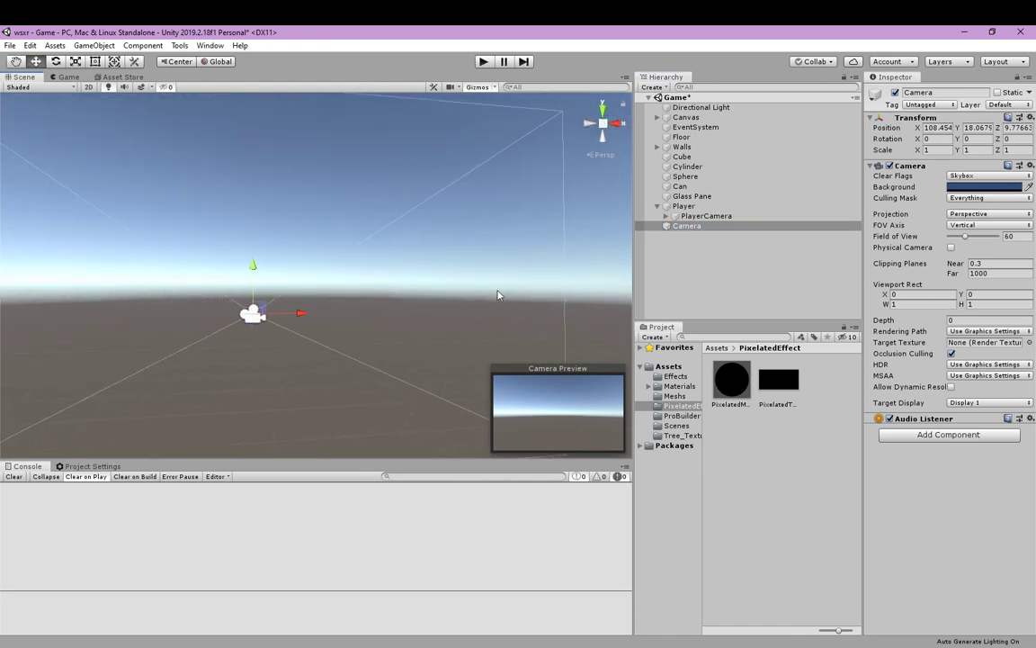
Set the new camera's position to X 100, Y 10, Z 10.
left_click(692, 226)
left_click(950, 128)
type("100")
left_click(978, 128)
type("10")
left_click(1016, 129)
type("10")
right_click_drag(478, 315, 383, 386)
left_click_drag(381, 387, 440, 360, "alt")
Change the new camera's projection to Orthographic.
left_click(684, 248)
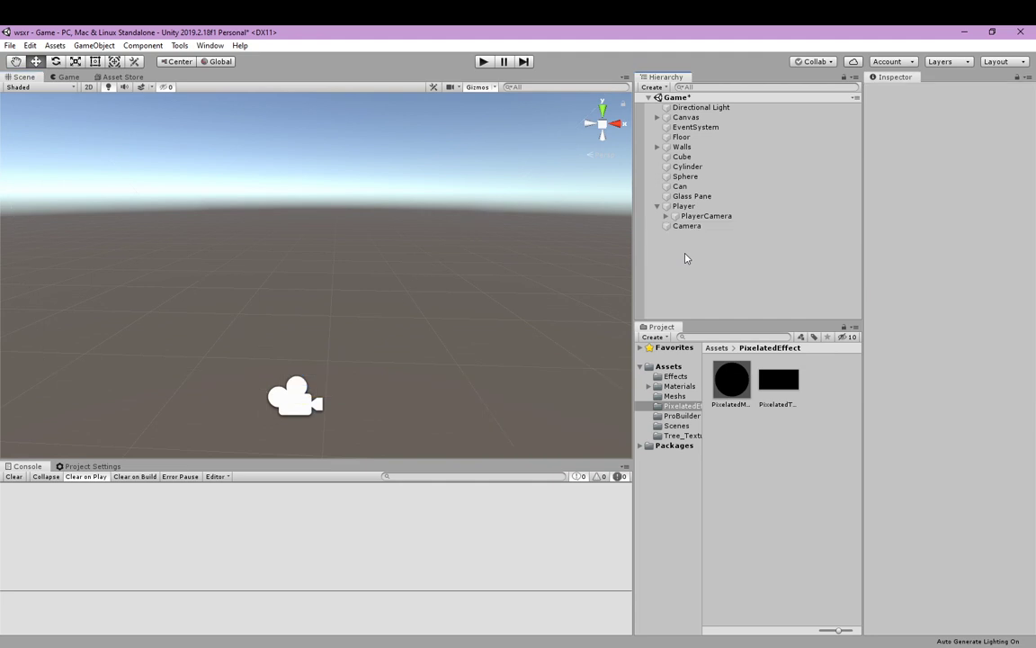
right_click(686, 255)
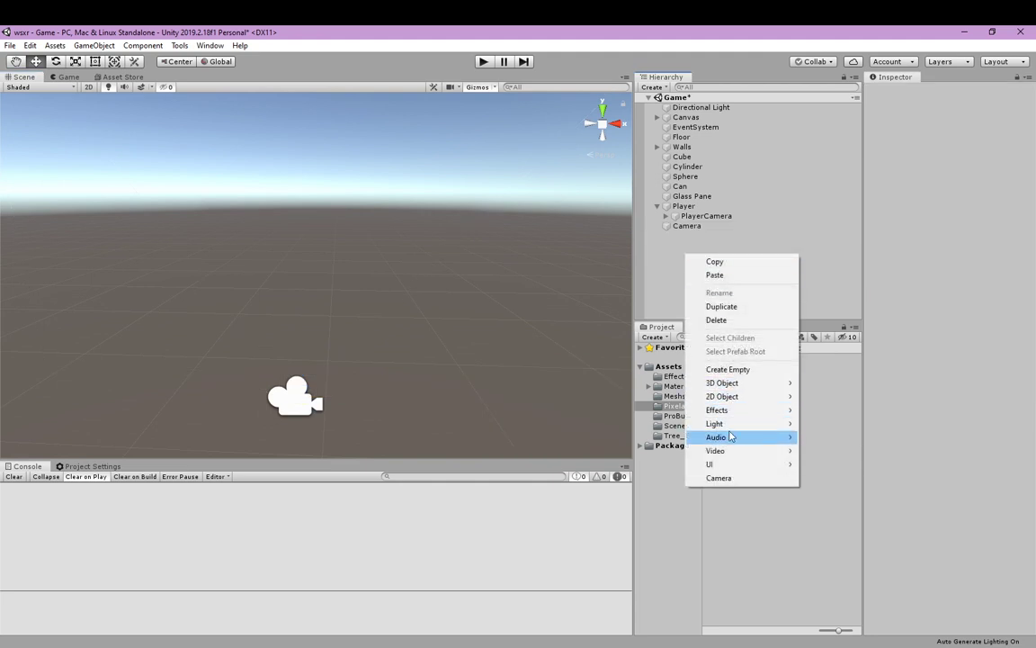
left_click(705, 230)
left_click(705, 228)
left_click(967, 213)
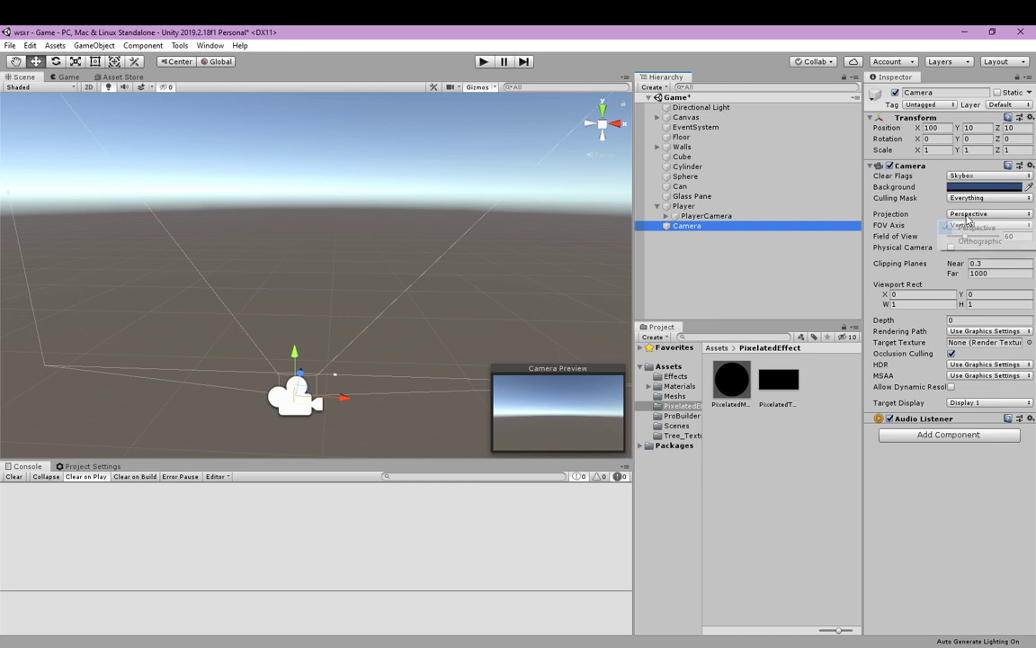
left_click(913, 238)
Add a 3D plane object to the scene at the root of the hierarchy.
left_click(688, 254)
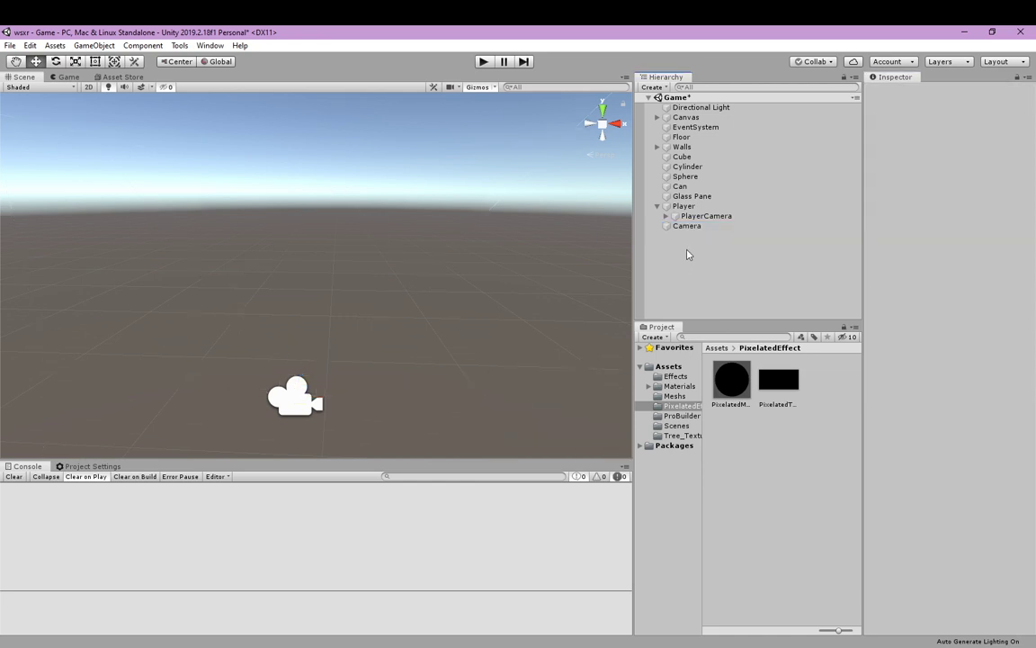
right_click(688, 253)
mouse_move(729, 377)
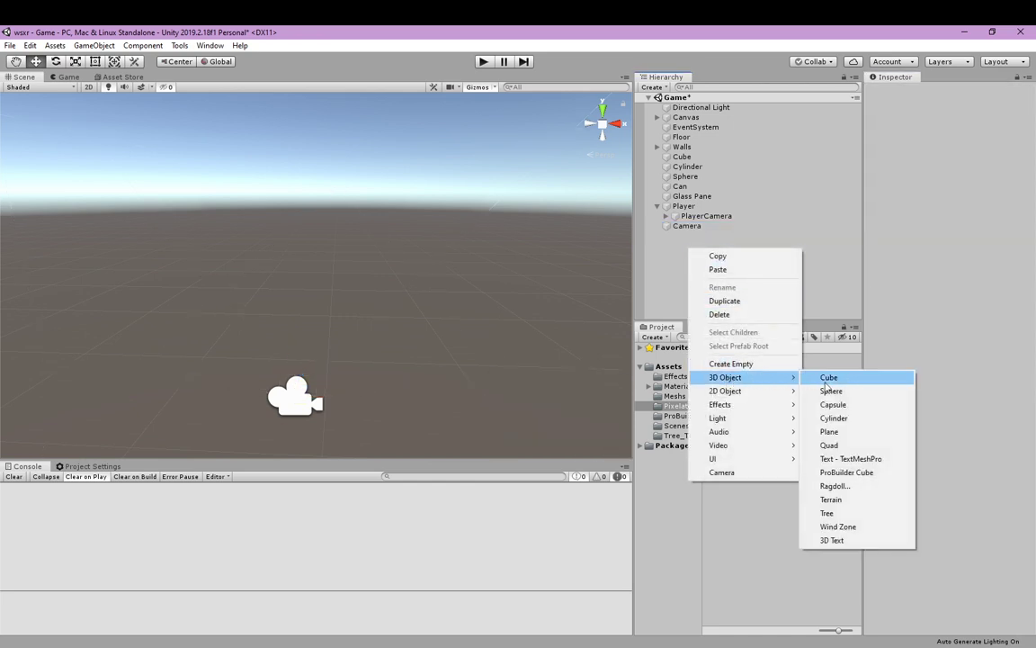
left_click(829, 433)
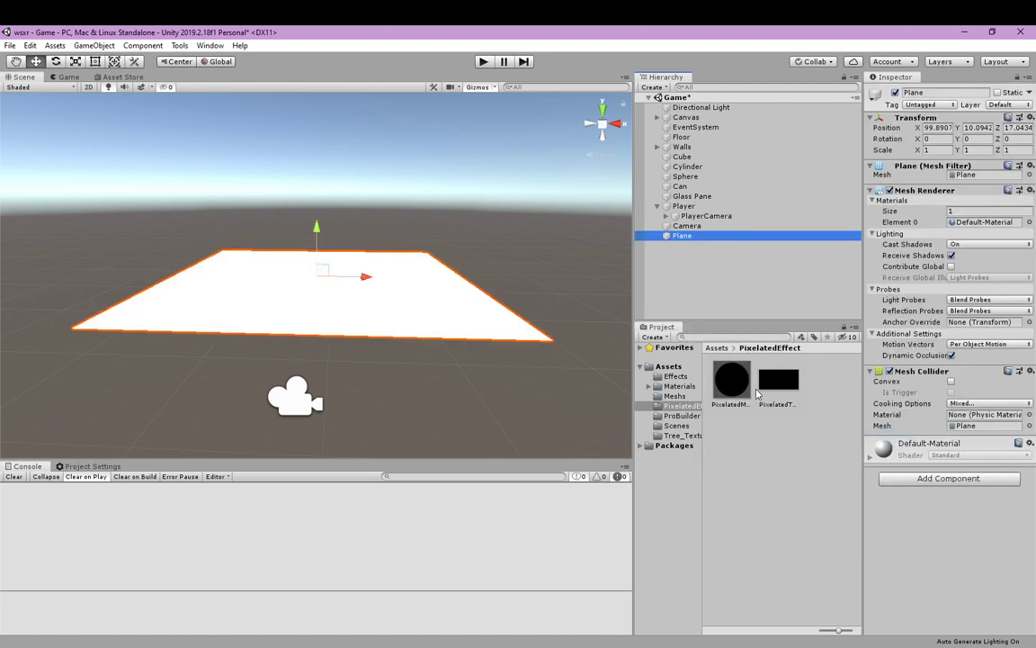
Set the plane's position to X 100, Y 0, Z 10.
left_click(928, 128)
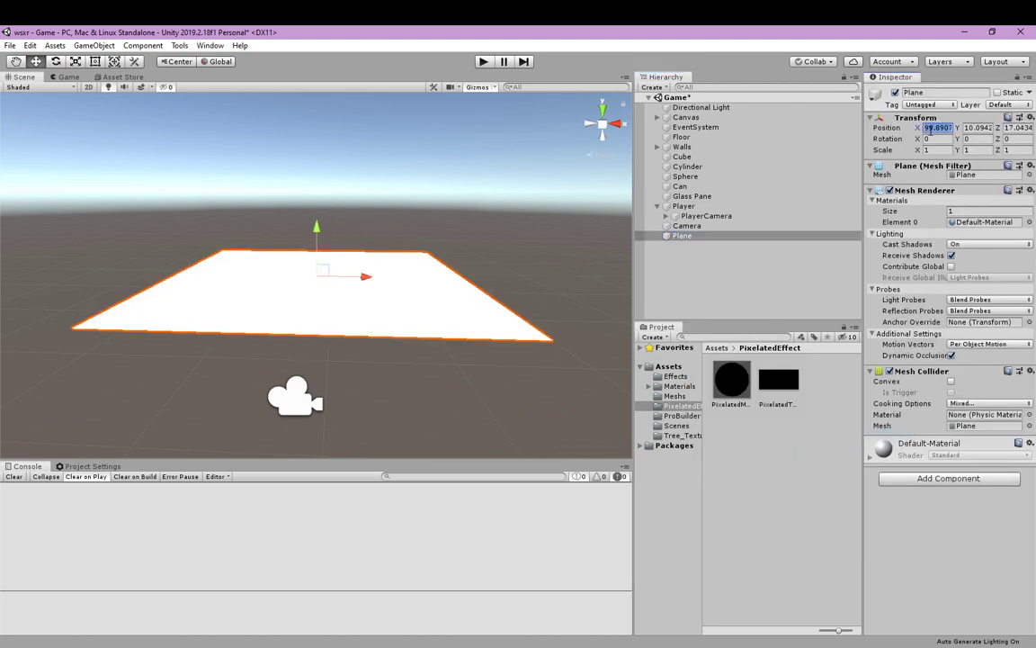
type("100")
left_click(981, 128)
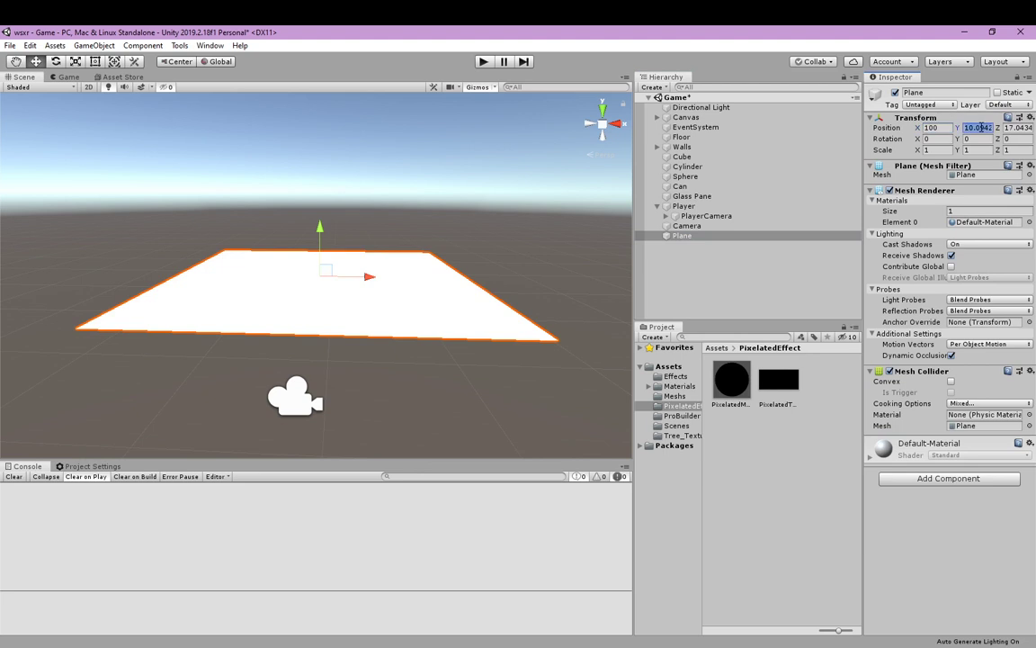
type("0")
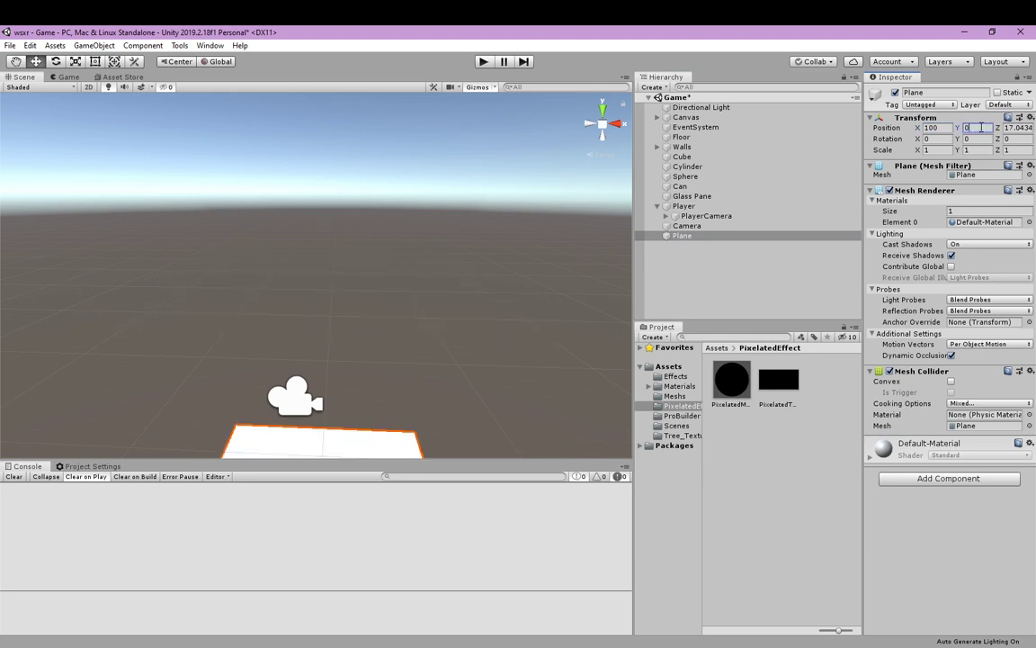
left_click(1009, 130)
type("10")
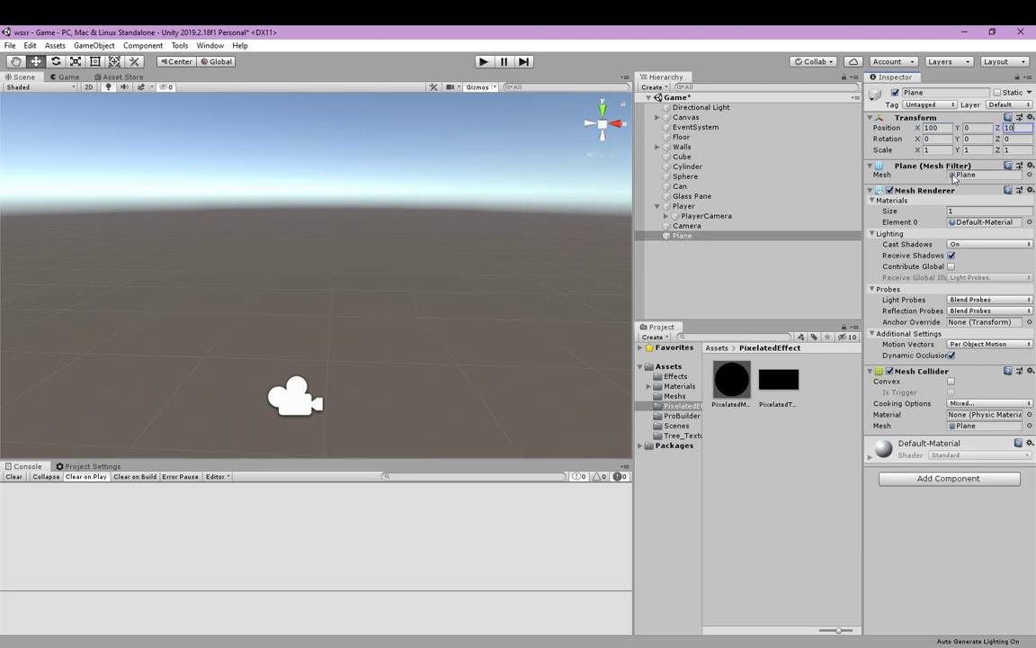
Set the plane's X scale to 2 and assign PixelatedMat as its material.
key("s")
right_click_drag(364, 351, 358, 416)
left_click(936, 150)
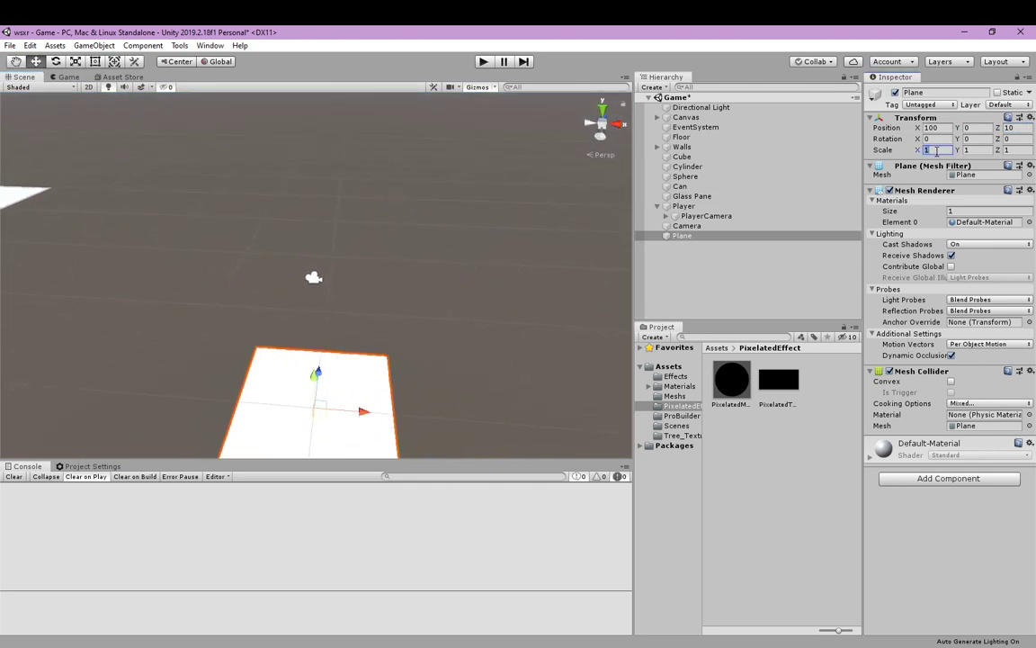
type("2")
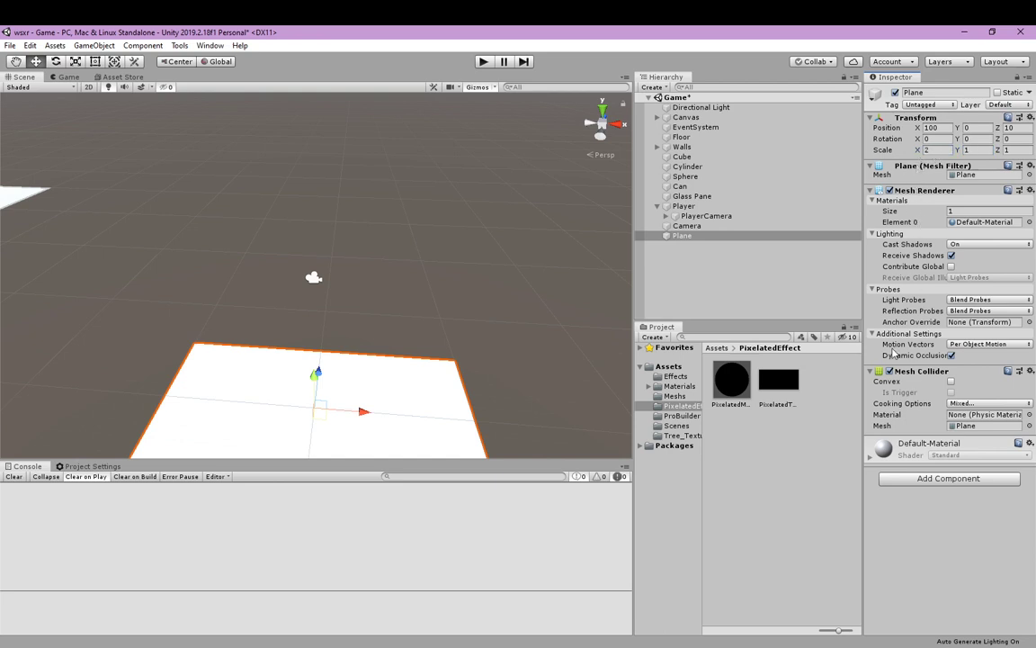
left_click_drag(733, 387, 956, 230)
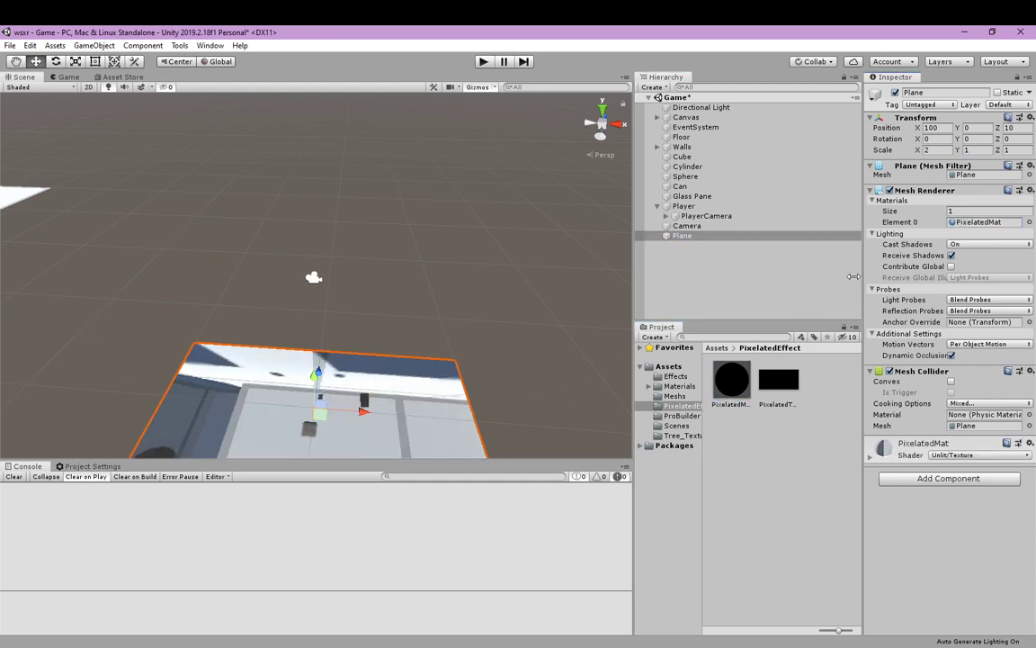
Set the new camera's X rotation to 90 so it faces down at the plane.
left_click(687, 226)
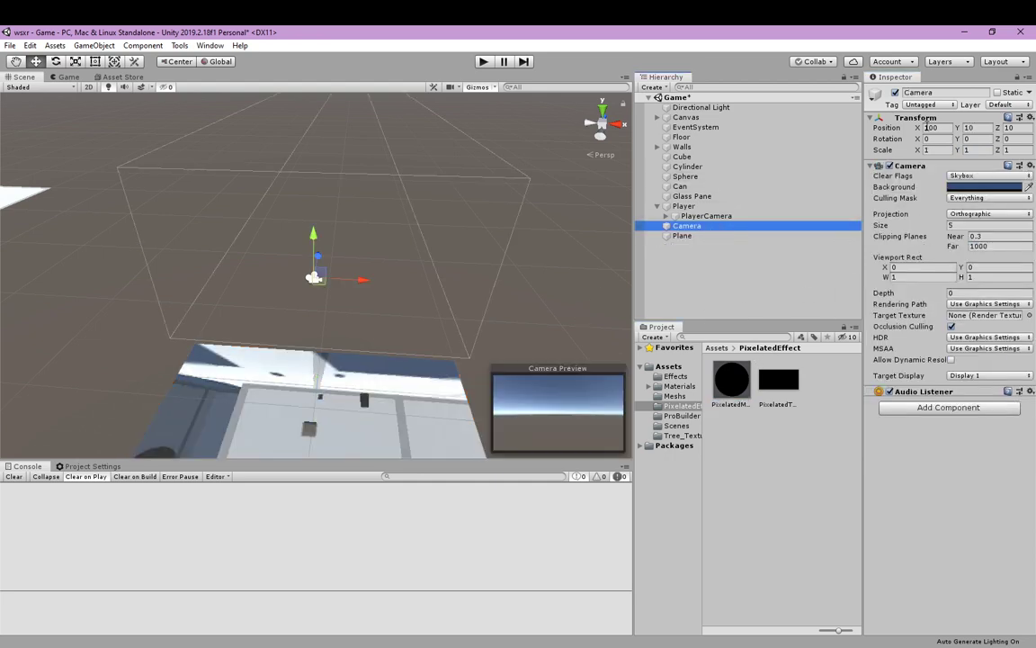
left_click(938, 141)
type("90")
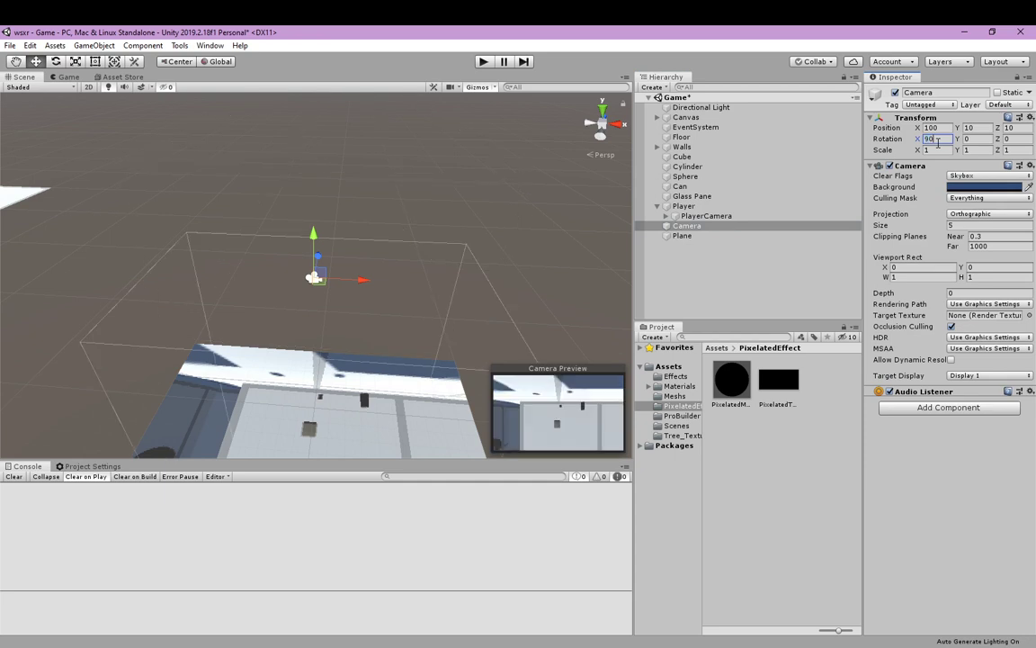
Check the camera's view in the game preview and set the new camera's Y rotation to 180.
left_click(68, 78)
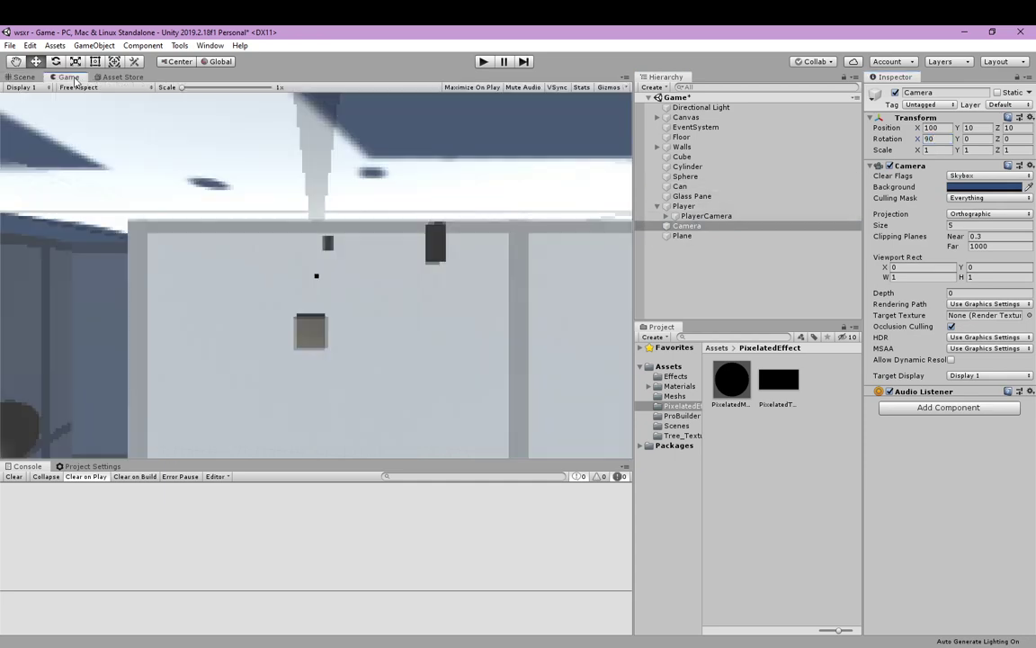
left_click(32, 77)
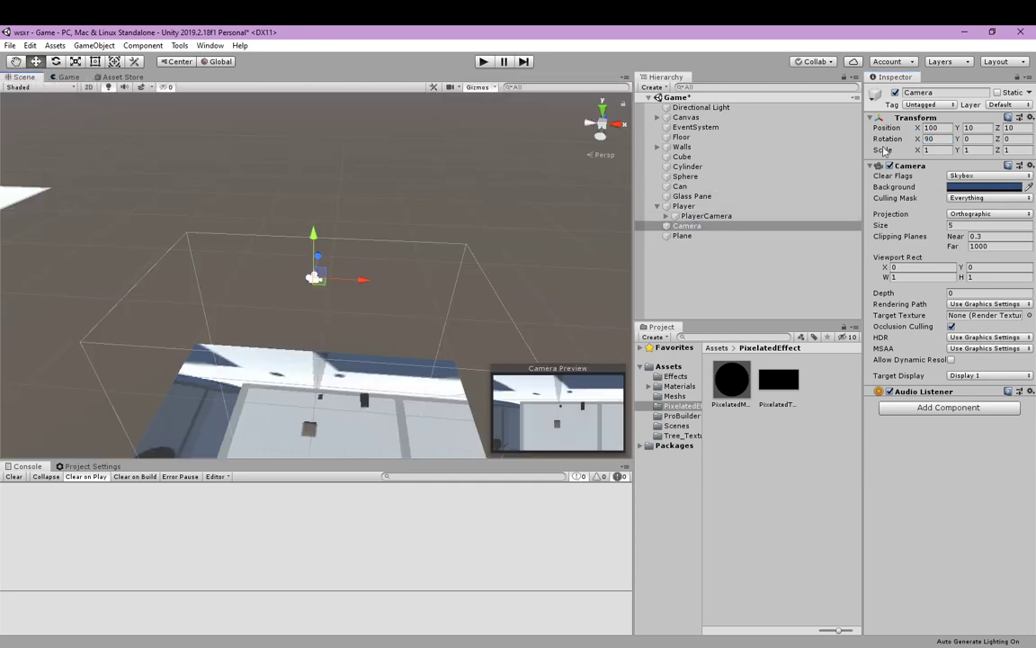
left_click(971, 139)
type("180")
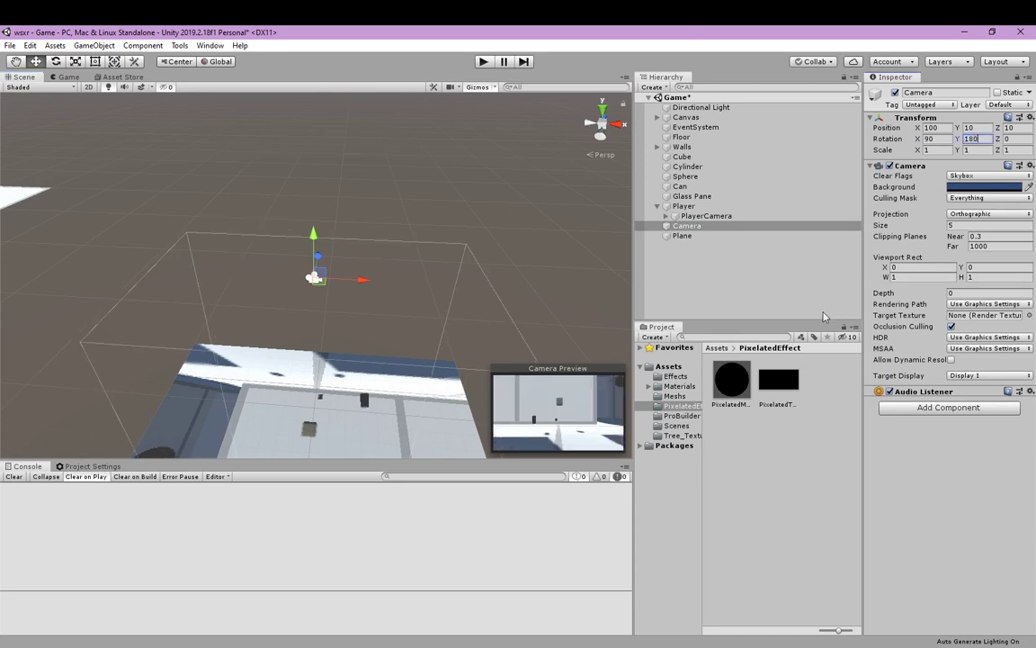
left_click(753, 281)
Play-test the game, moving the player and picking up objects to check the image orientation, and stop playback.
left_click(483, 61)
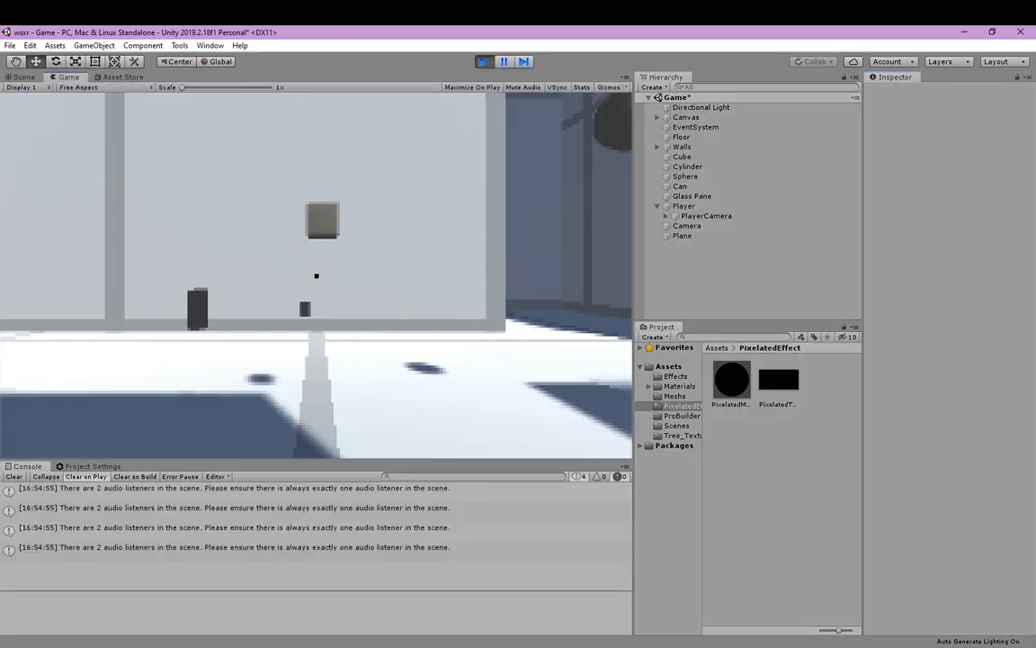
key("w")
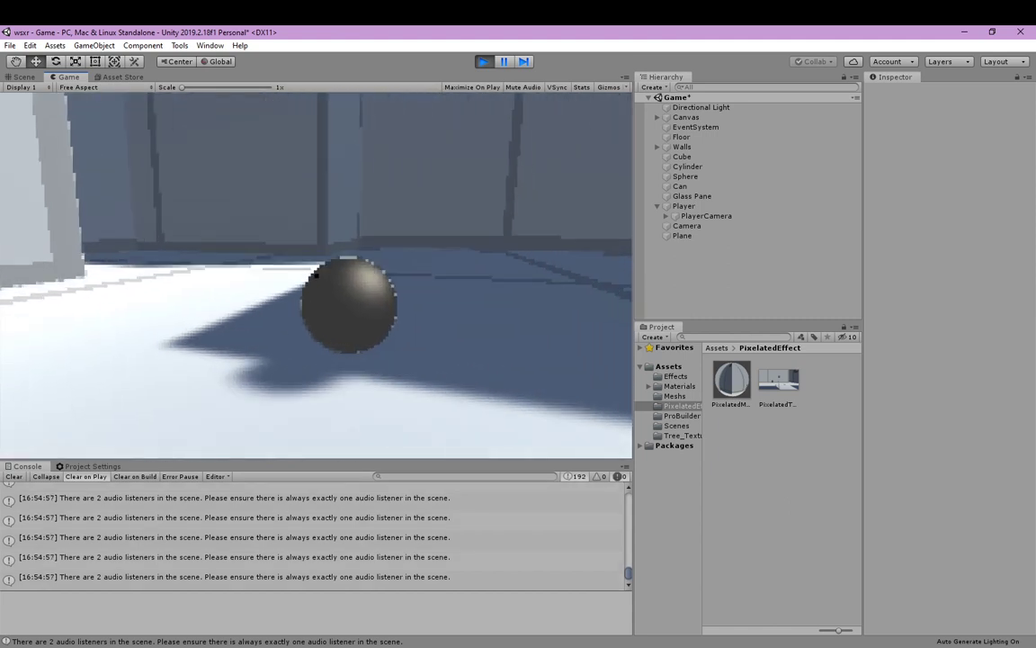
left_click(317, 276)
left_click(315, 275)
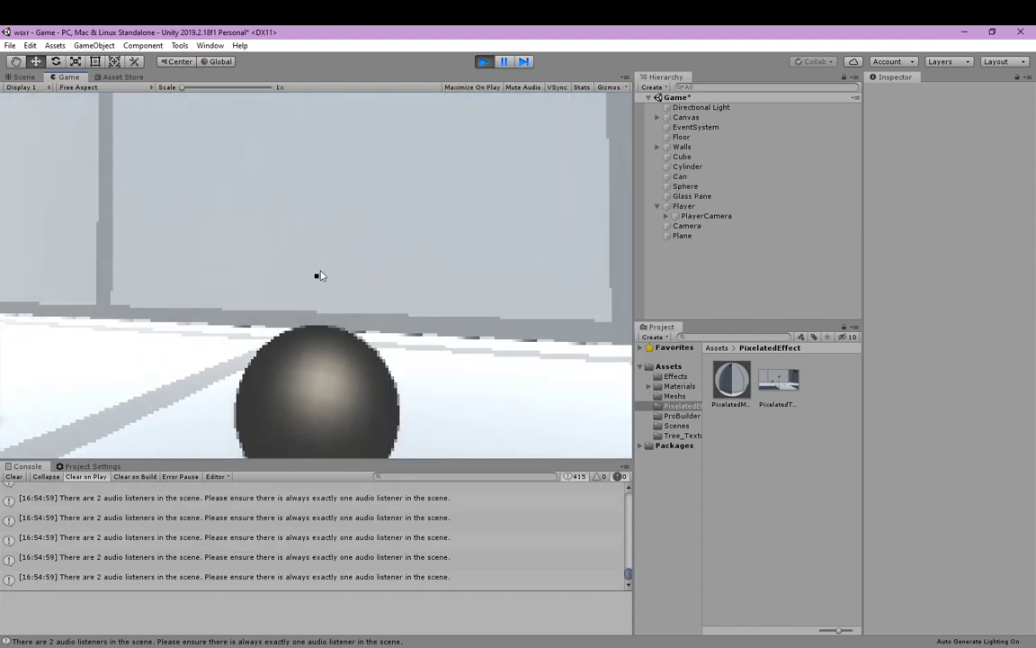
left_click(483, 61)
Remove the Audio Listener component from the new camera, keeping the one on PlayerCamera.
left_click(687, 226)
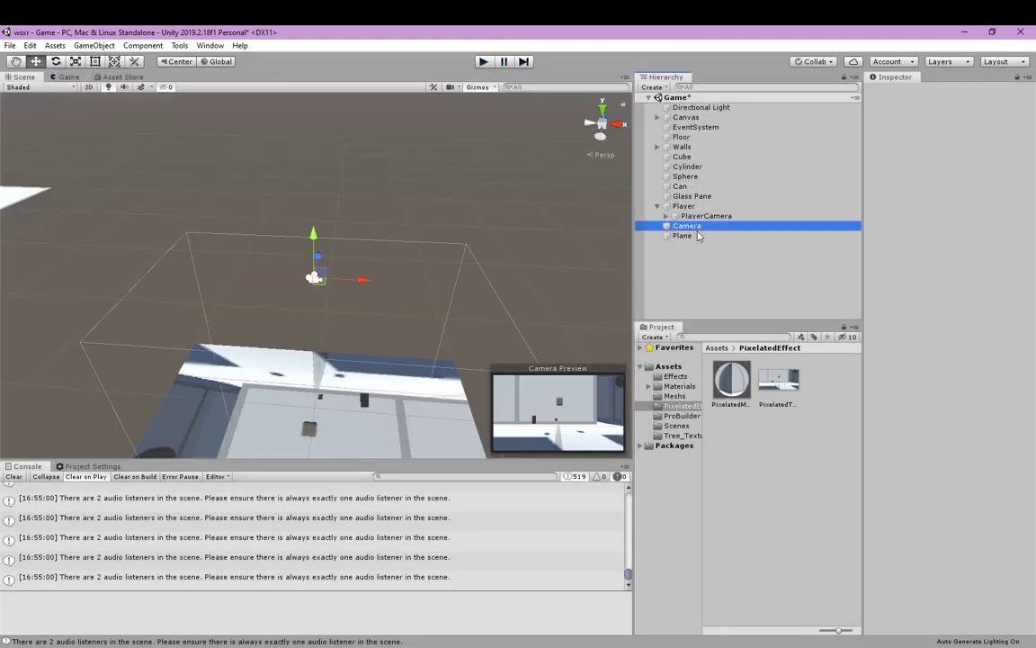
left_click(1031, 391)
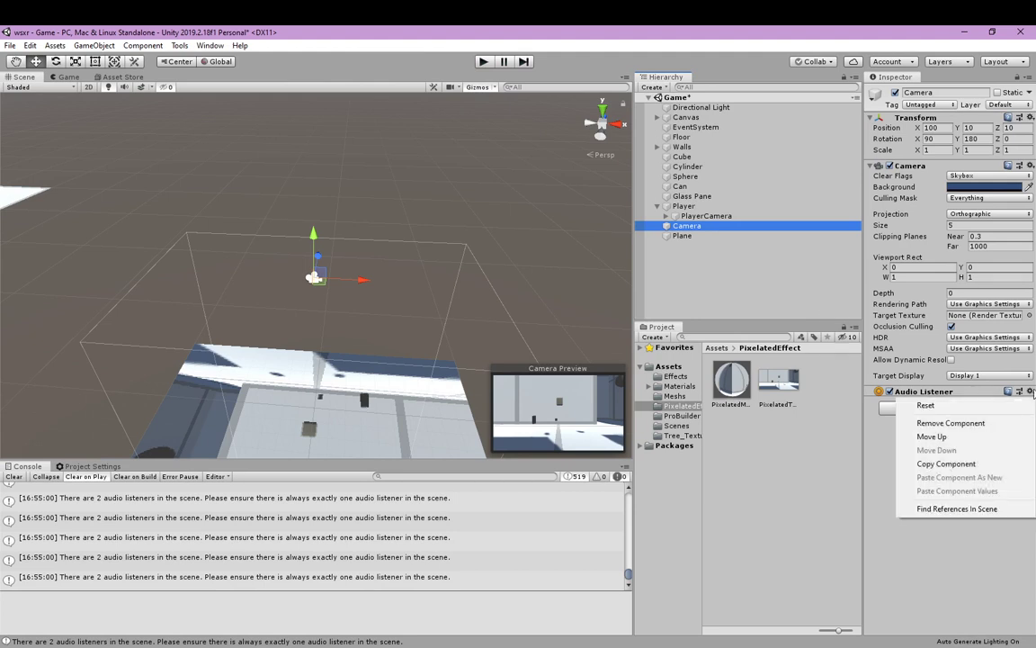
left_click(951, 423)
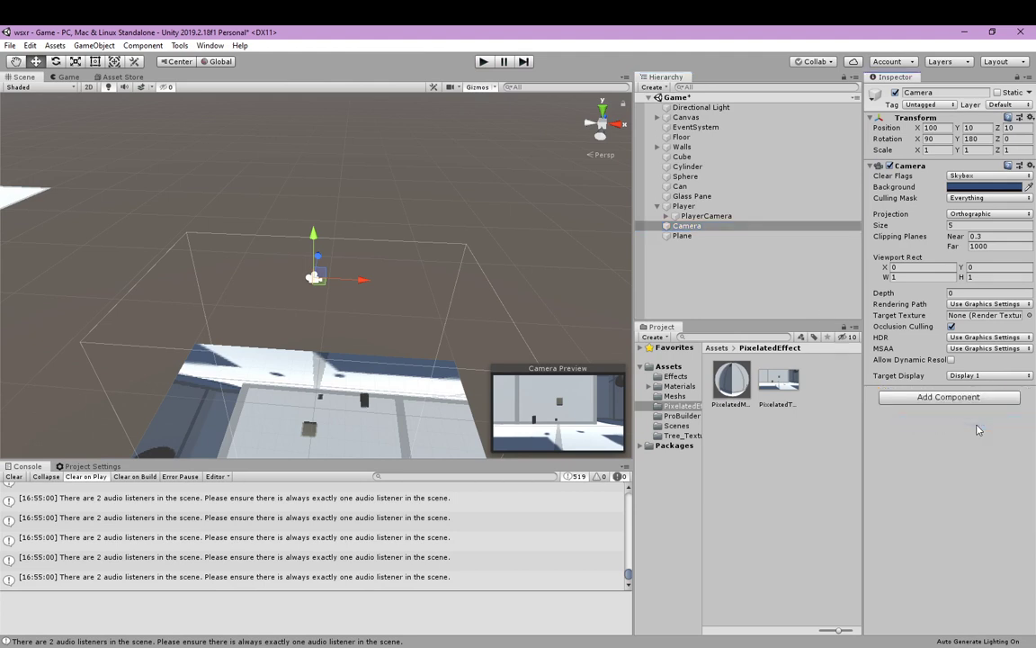
left_click(706, 216)
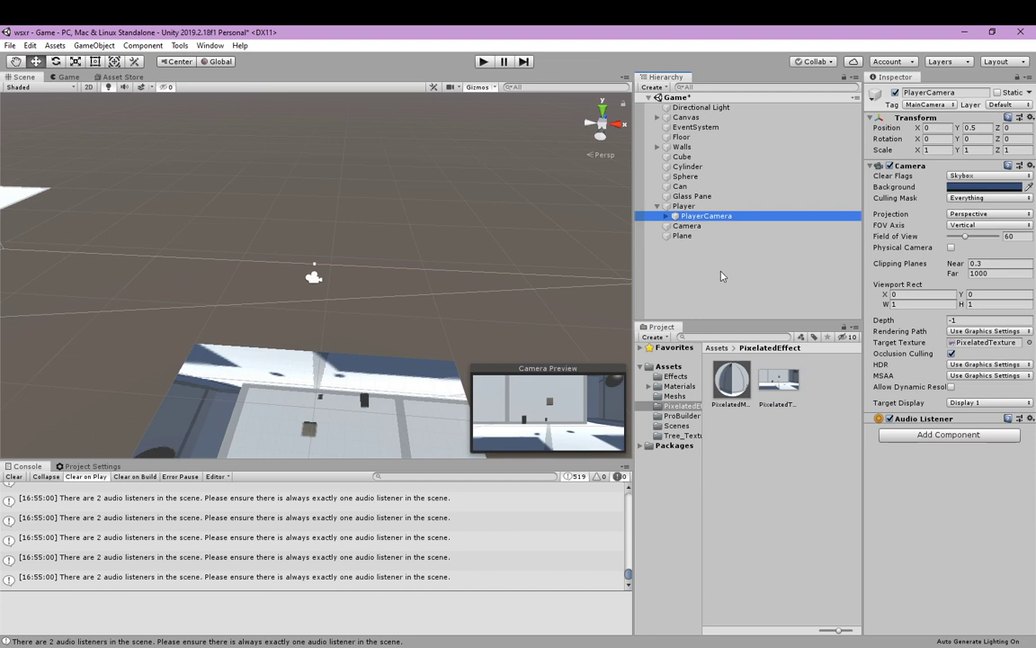
Run the game again with a single audio listener, walk around handling objects, and stop playback.
left_click(483, 61)
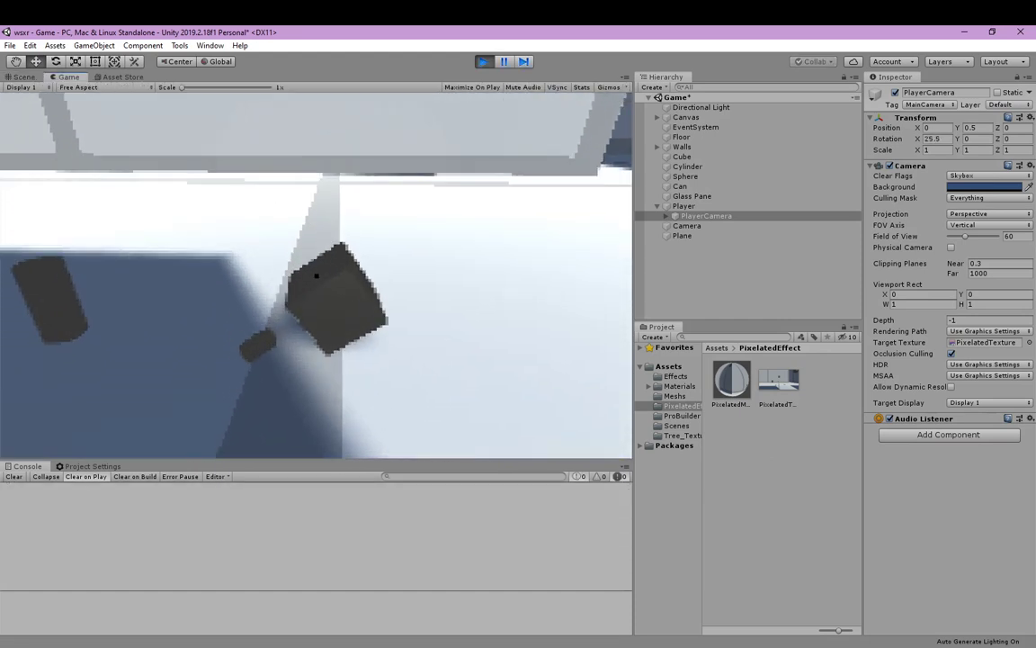
left_click(316, 276)
key("w")
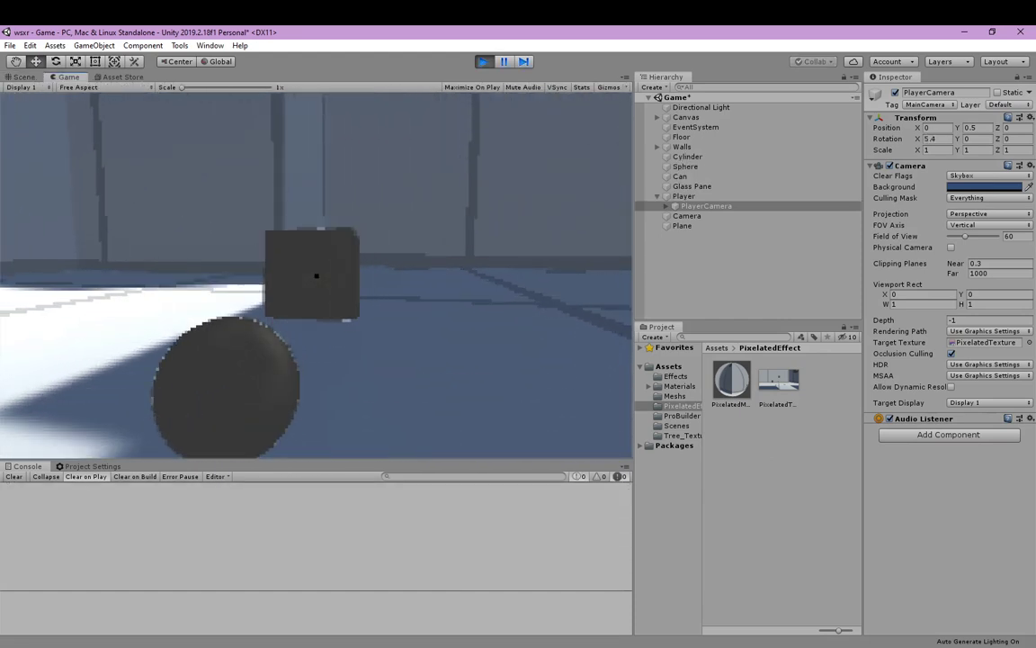
left_click(316, 275)
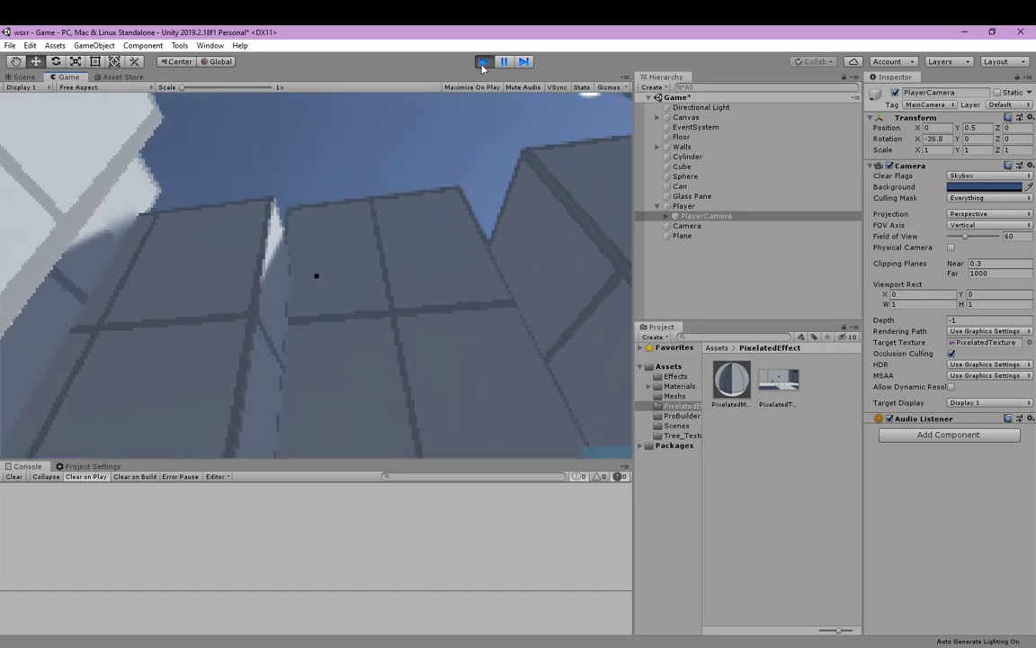
left_click(482, 63)
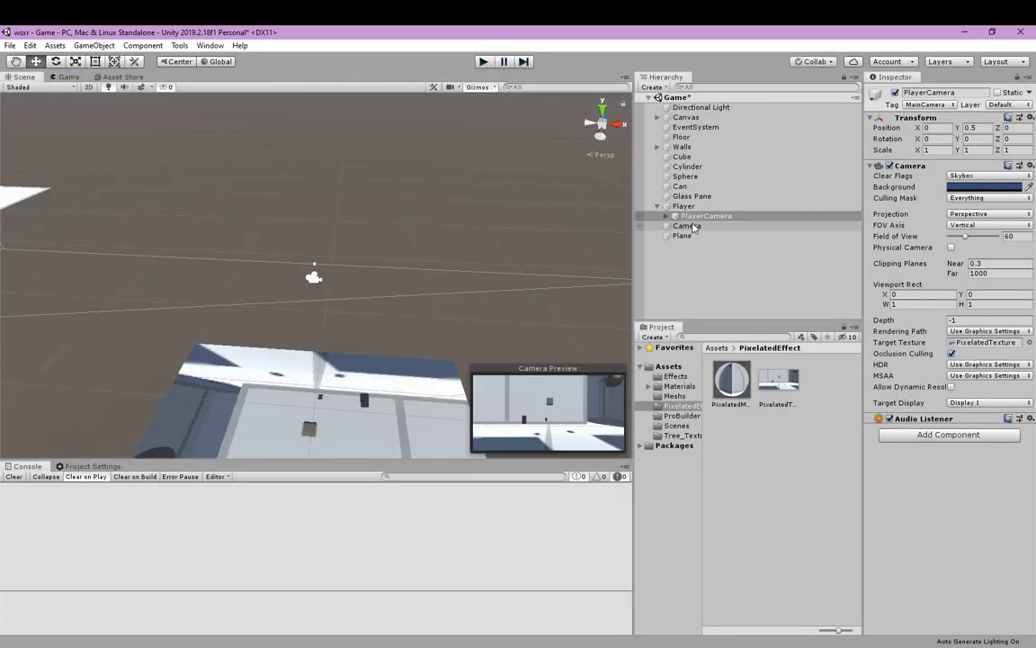
Try a size of 10 x 5 for PixelatedTexture and run the game to view the effect.
left_click(778, 381)
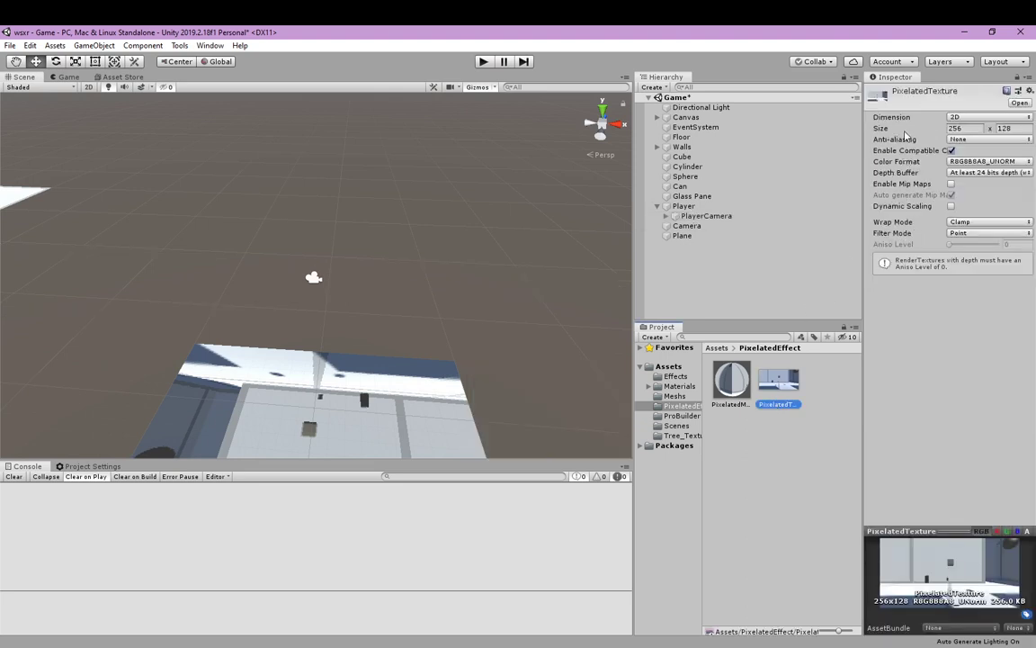
left_click(963, 128)
type("10")
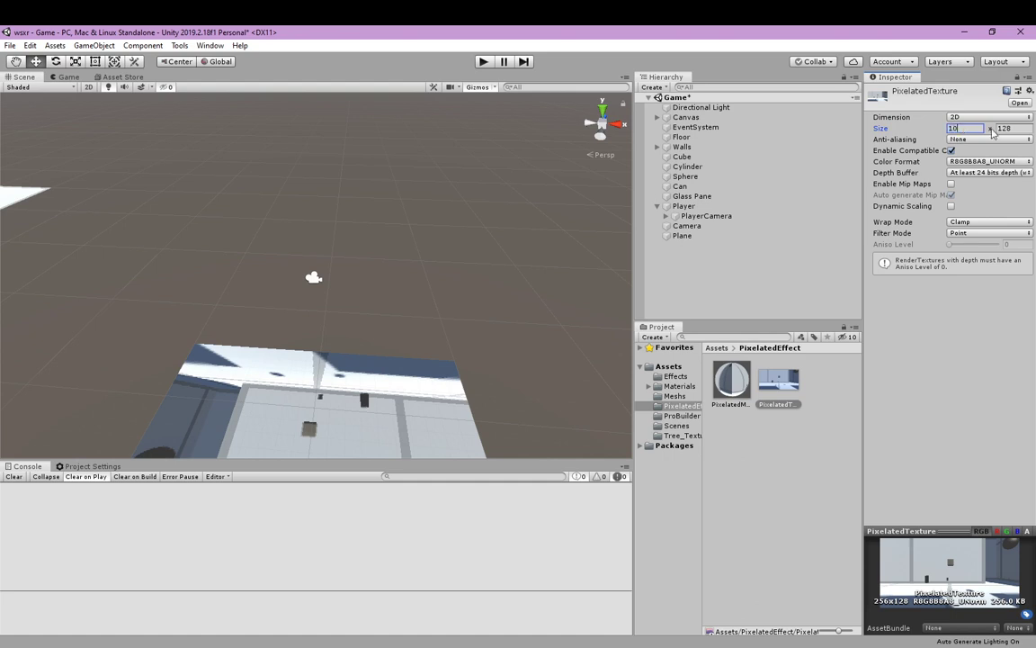
left_click(1005, 127)
type("5")
left_click(743, 482)
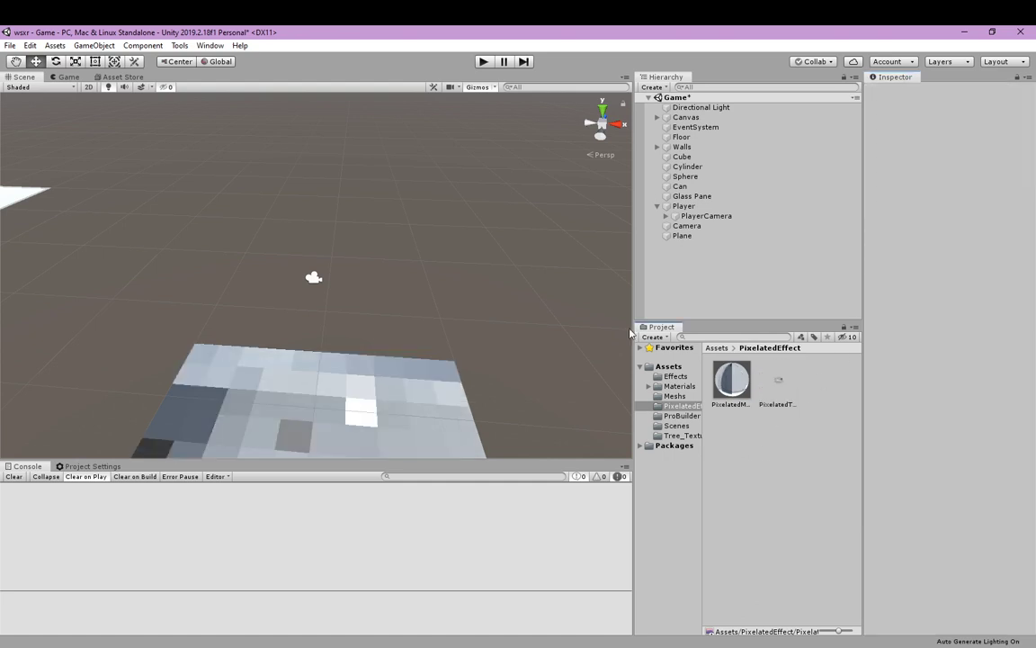
left_click(486, 61)
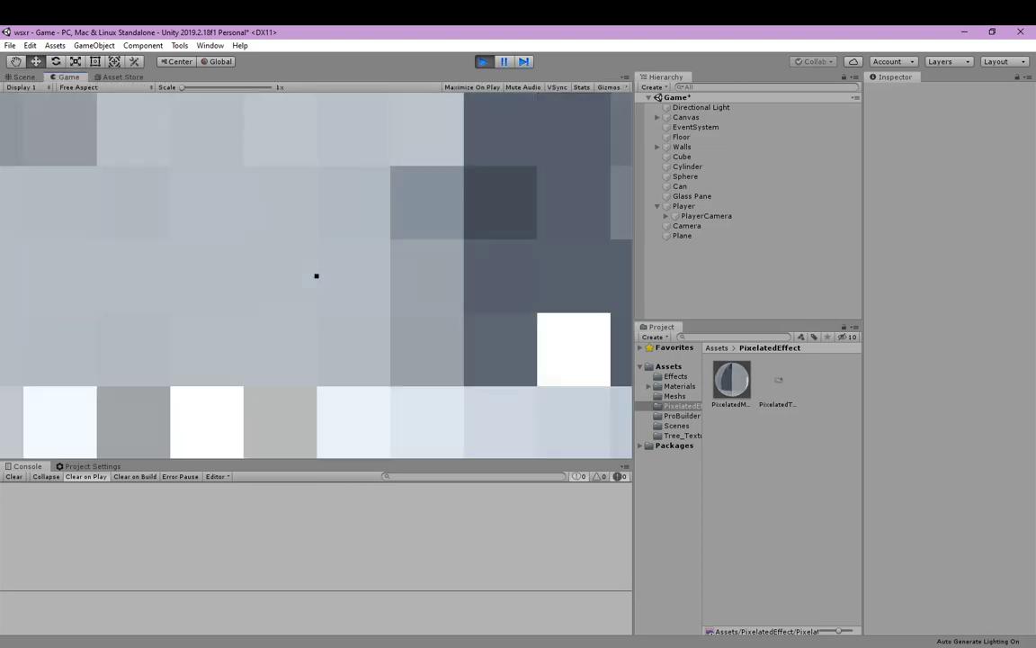
key("Escape")
Try a size of 500 x 250 for PixelatedTexture while the game is running.
left_click(778, 381)
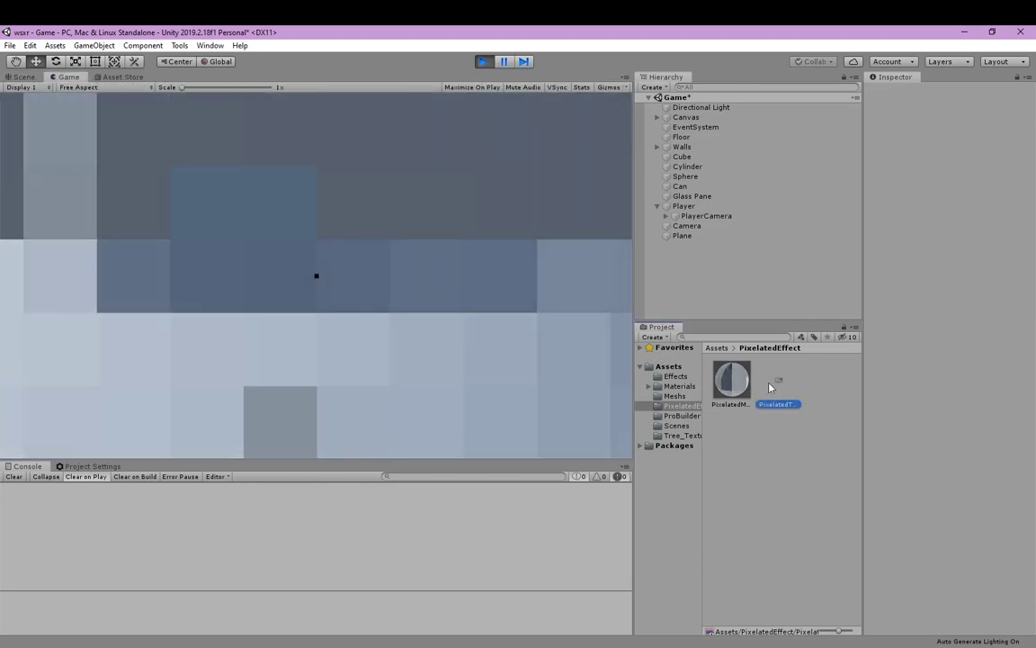
left_click(974, 128)
type("500")
left_click(1008, 127)
type("250")
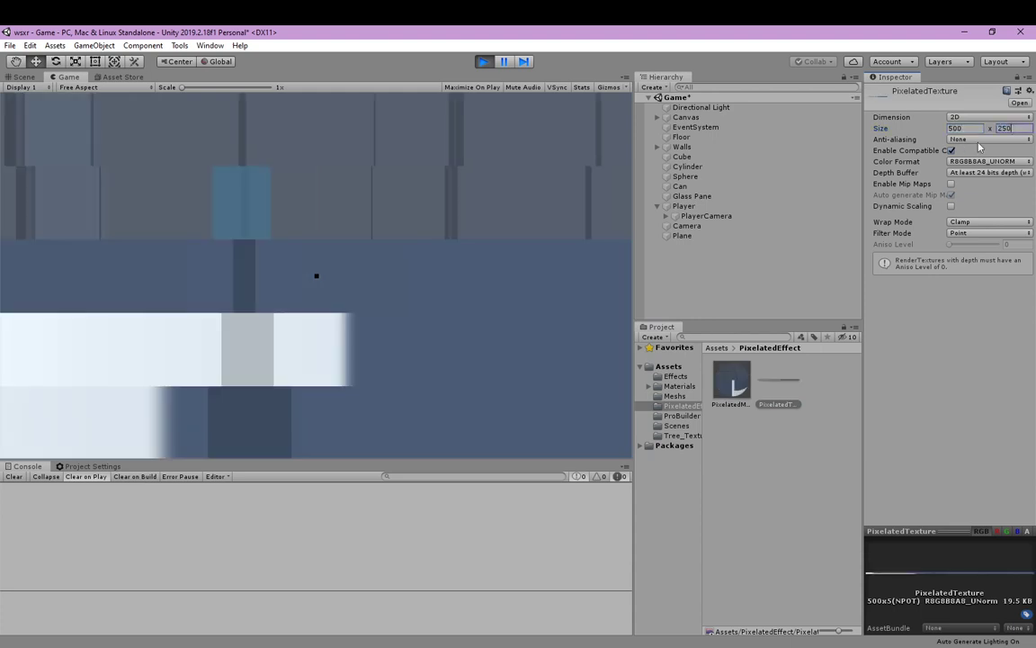
left_click(951, 368)
Move around the running game and handle objects to examine the 500 x 250 resolution, and stop playback.
left_click(504, 333)
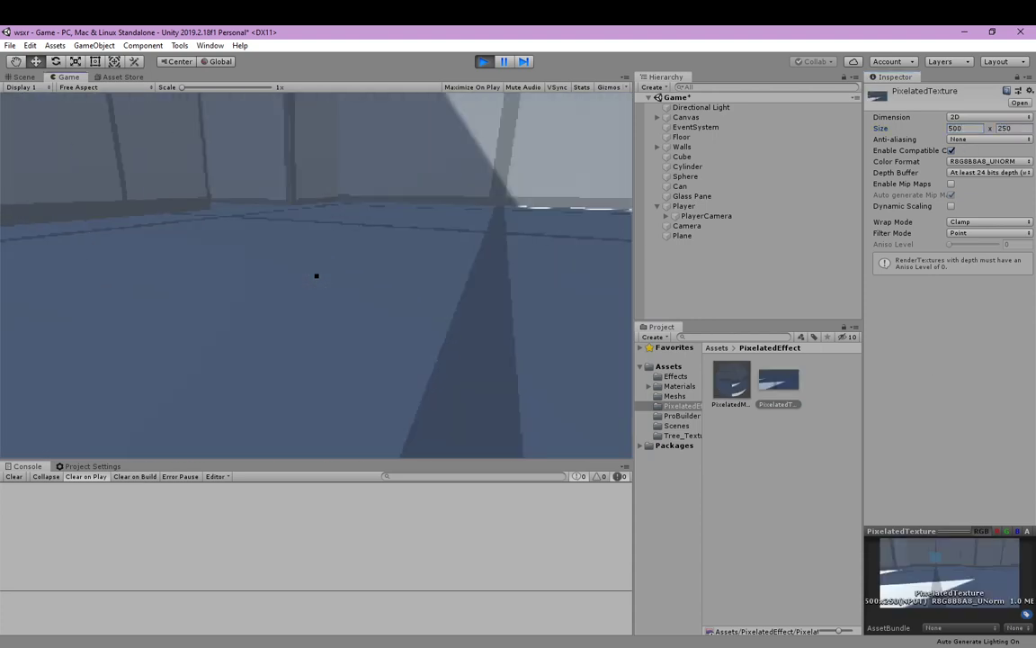
key("w")
left_click(316, 276)
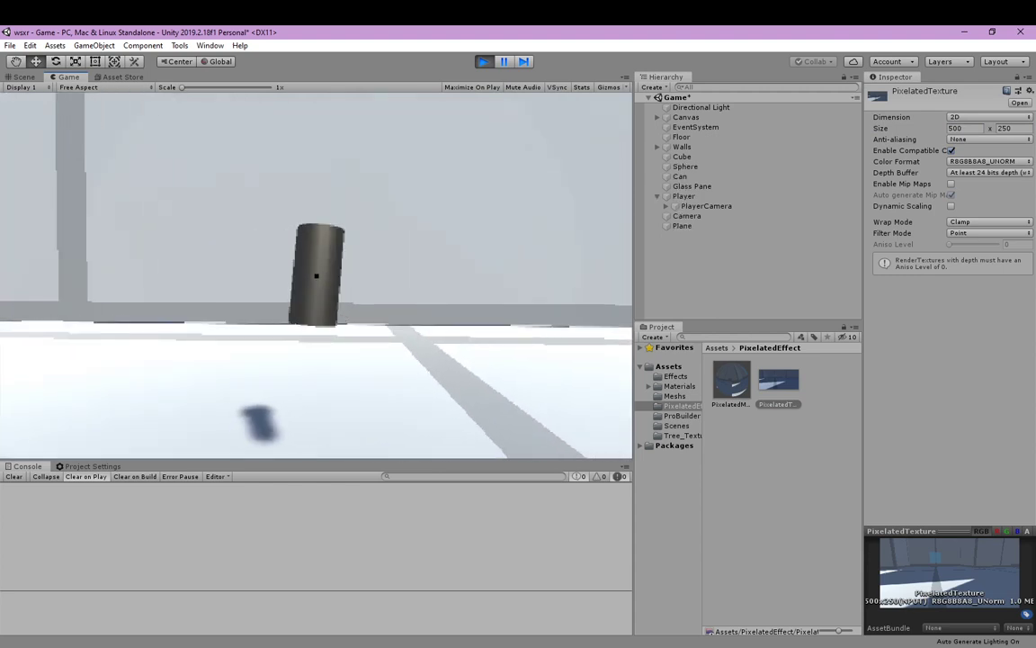
left_click(316, 276)
key("Escape")
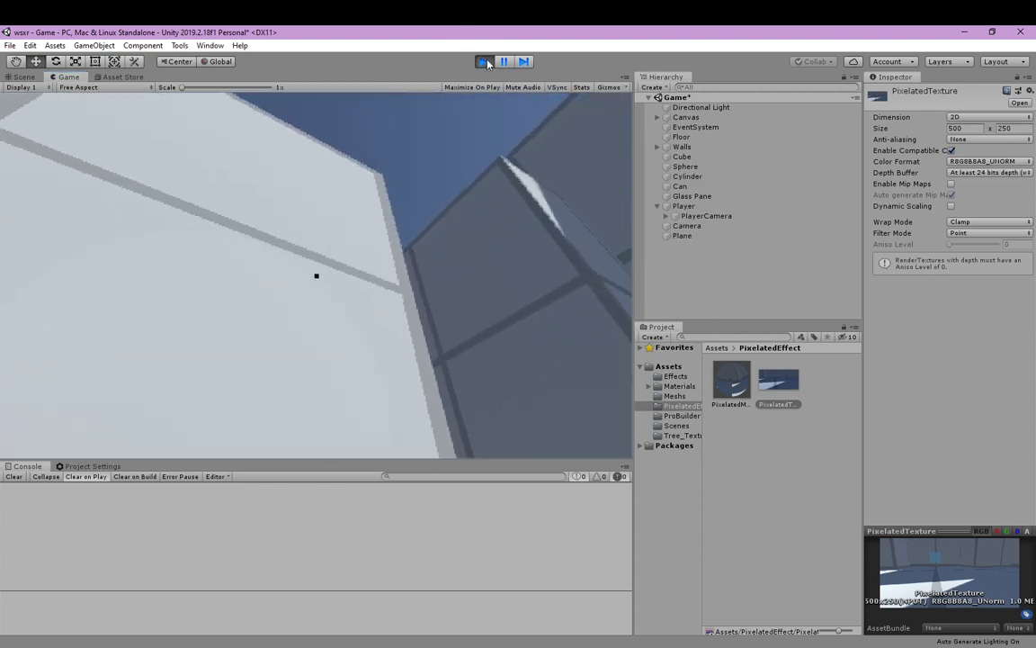
left_click(485, 62)
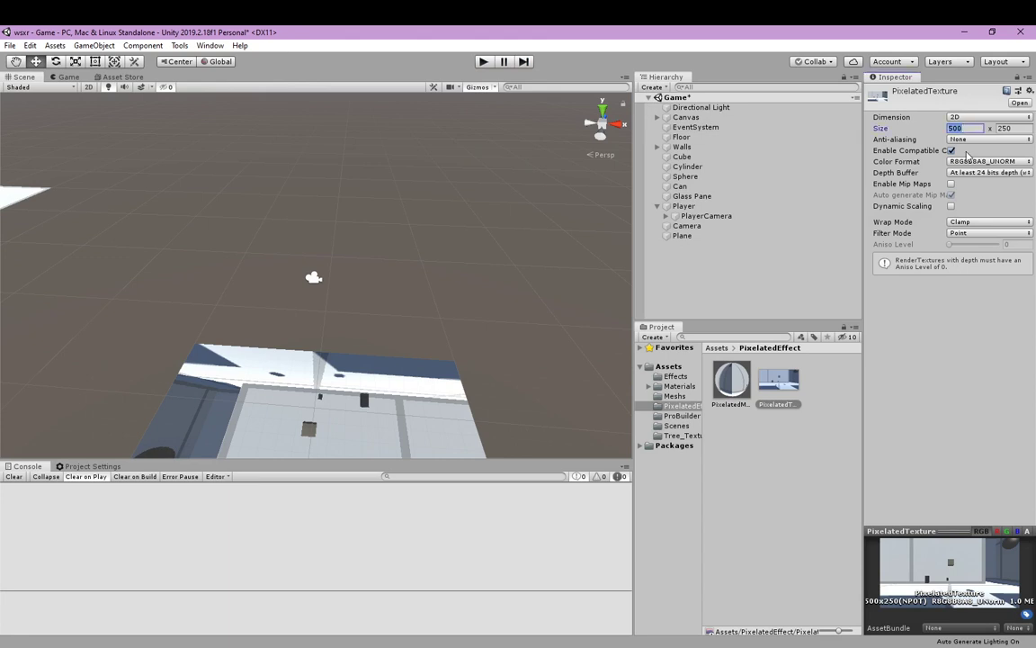
Set PixelatedTexture's size to 256 x 128.
type("256")
key("Tab")
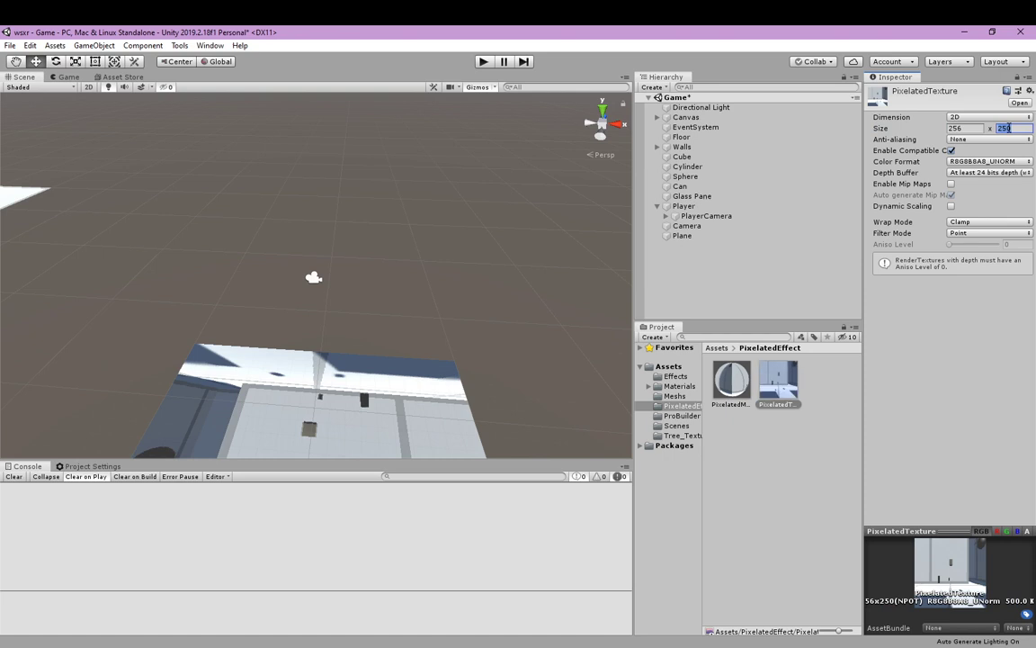
type("128")
key("Return")
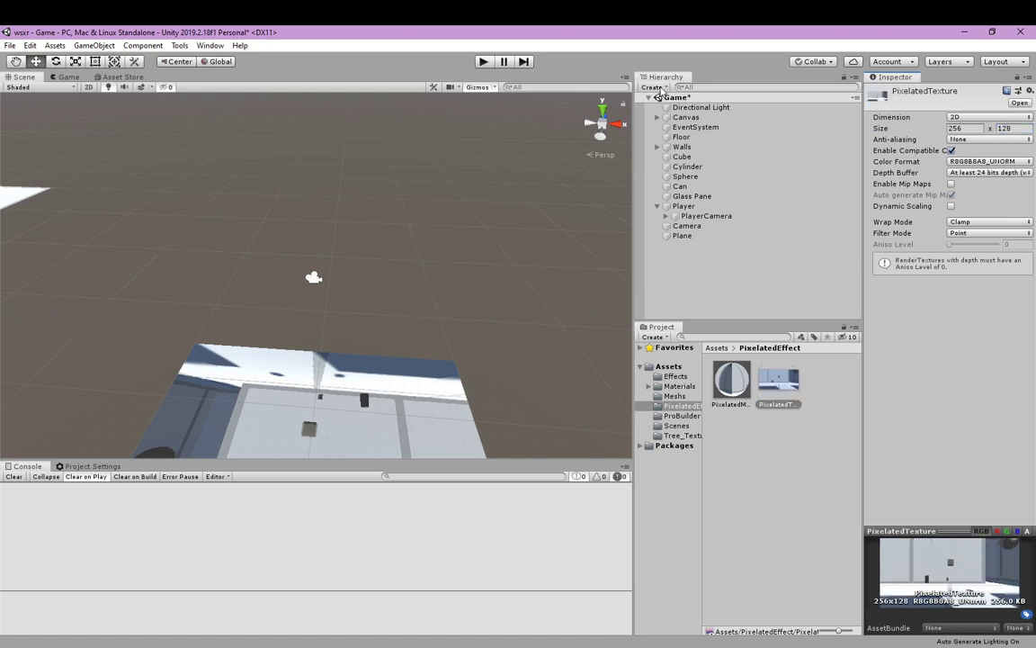
Play-test the pixelated effect at 256 x 128 by walking around and picking up objects, and stop playback.
left_click(484, 61)
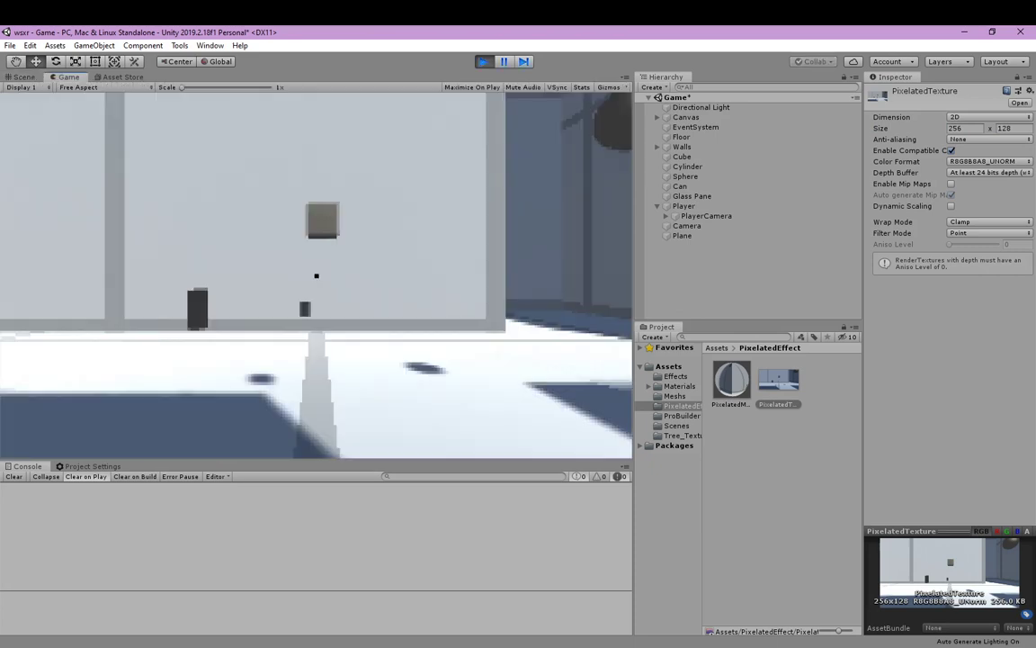
key("w")
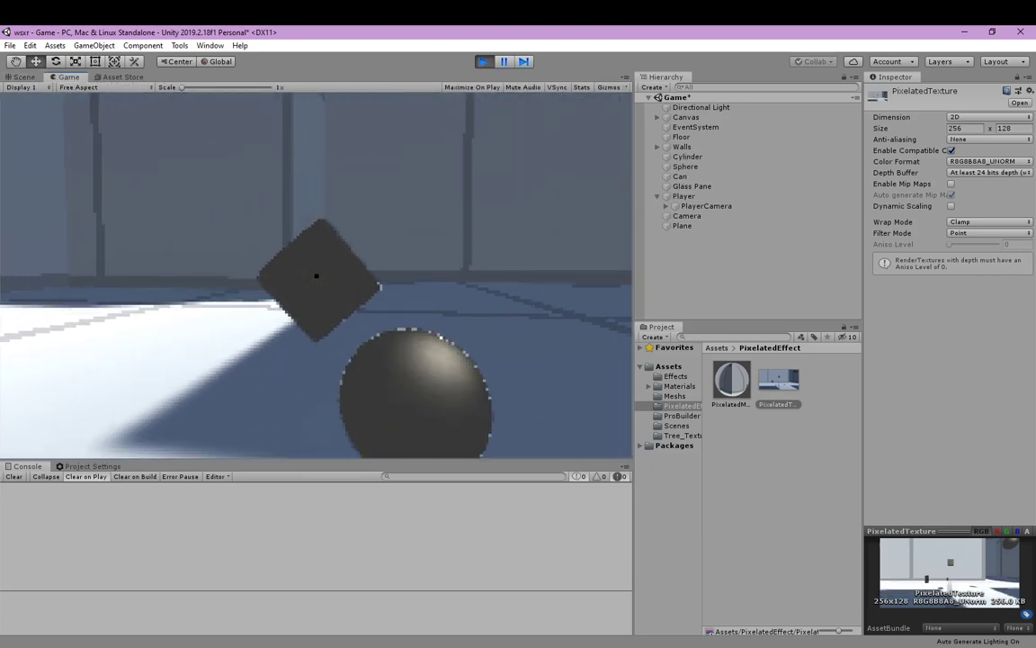
key("w")
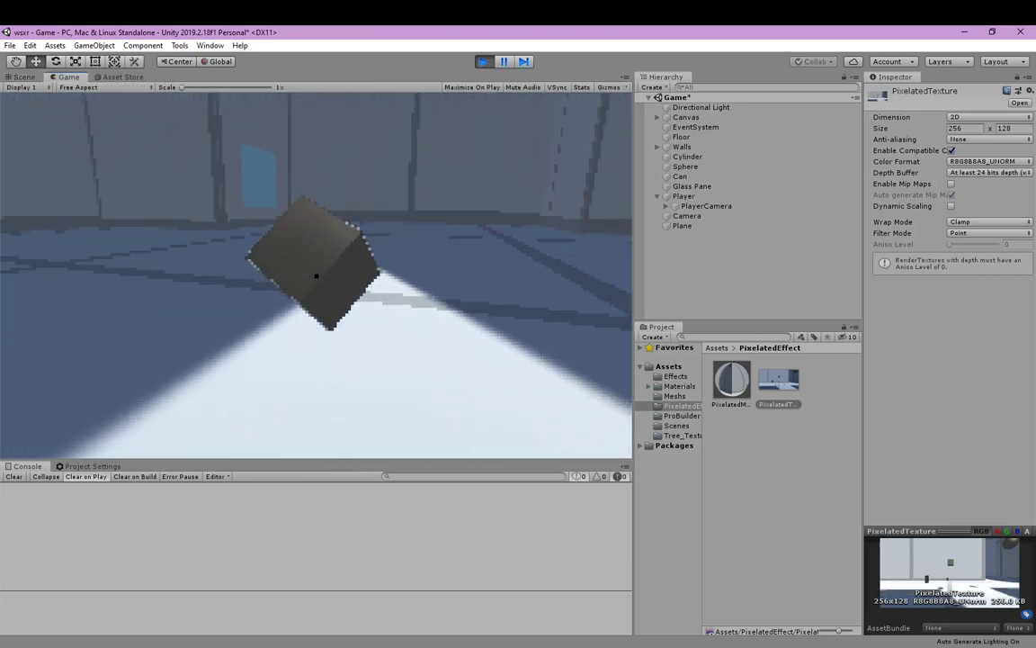
left_click(317, 276)
key("Escape")
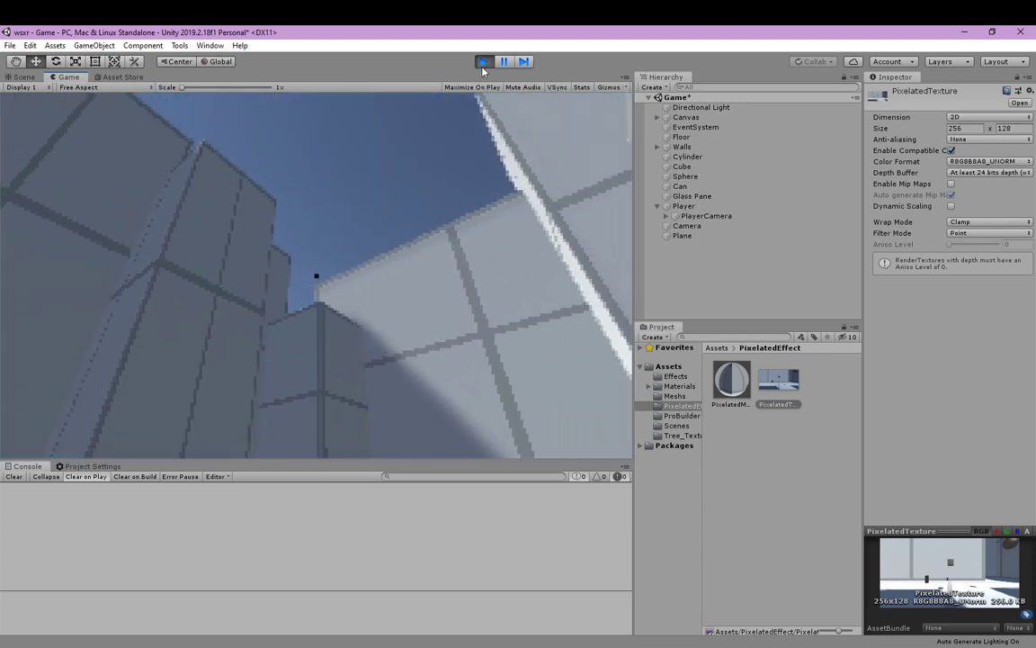
left_click(483, 67)
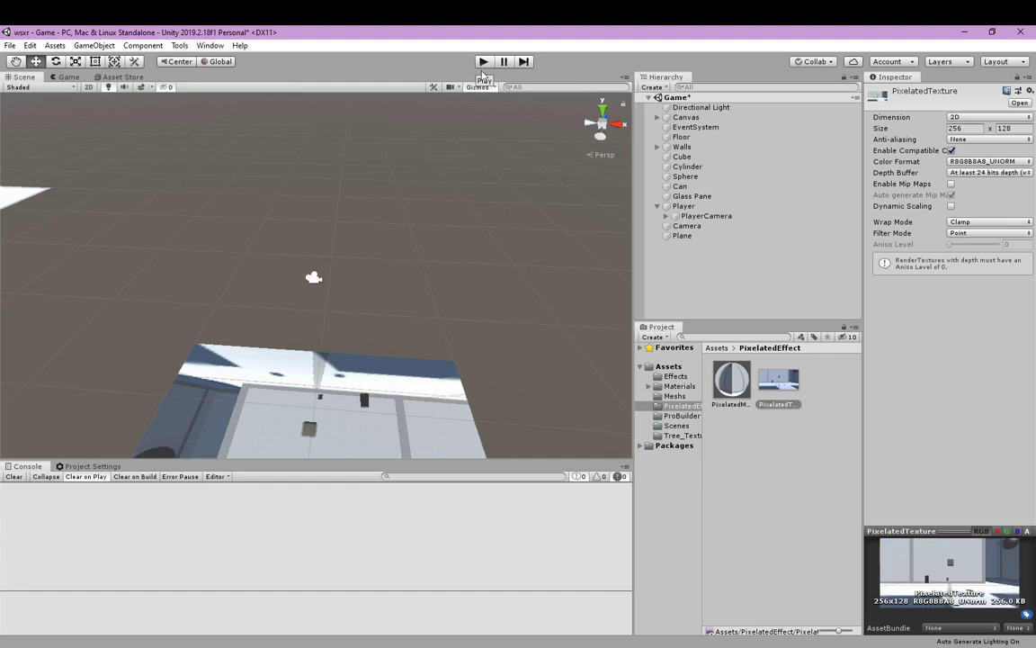